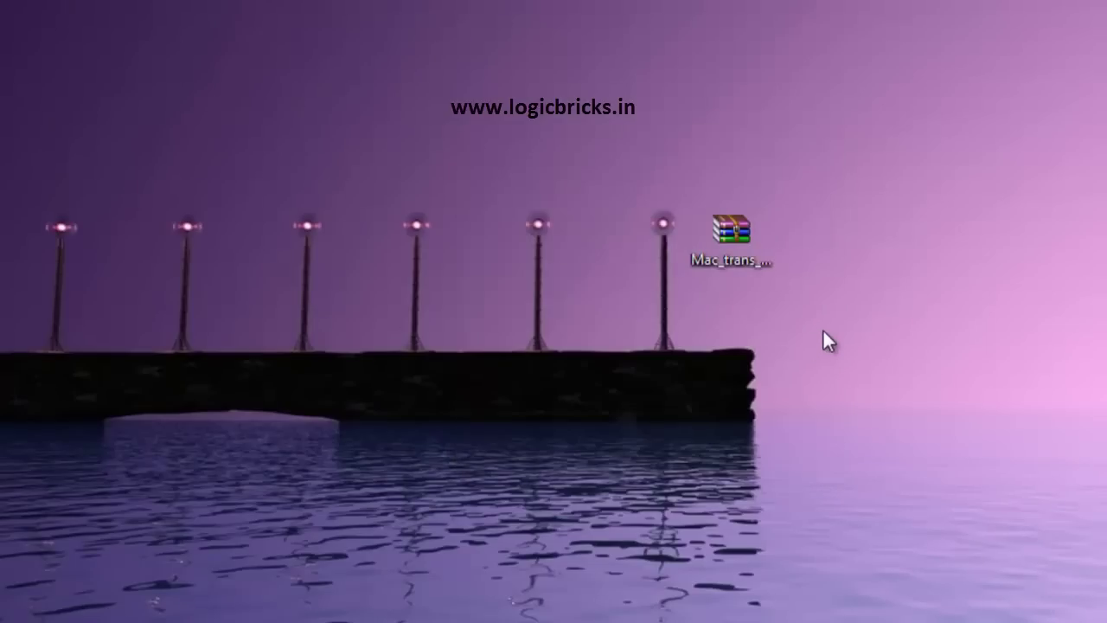
Extract the Mac_trans_pack archive to the desktop and place the extracted folder beside the archive.
left_click(731, 242)
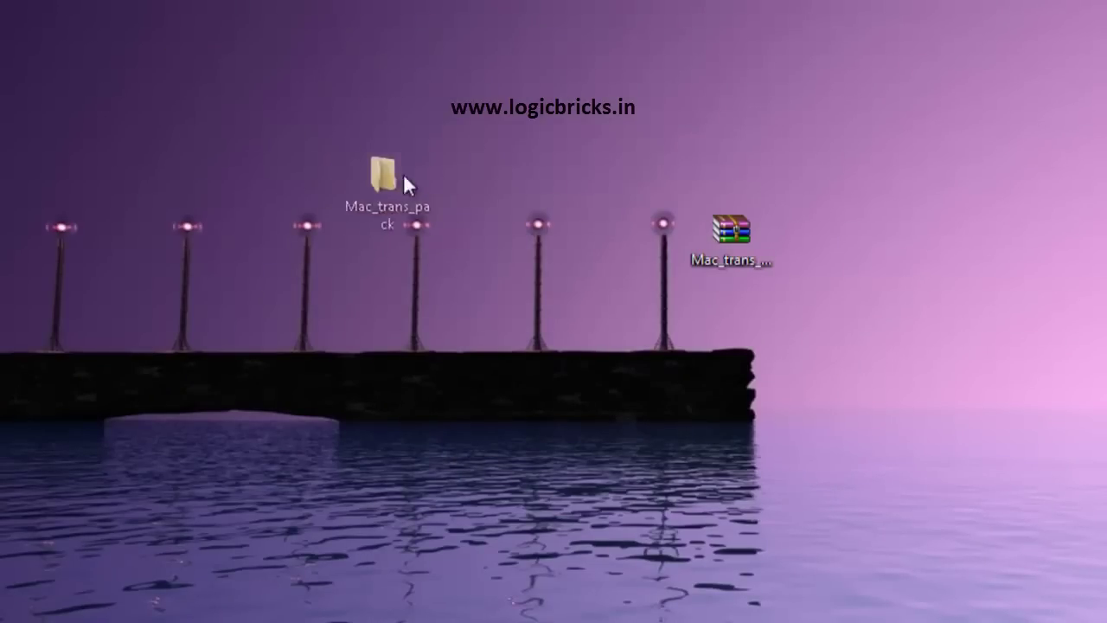
left_click_drag(363, 177, 486, 242)
left_click(518, 370)
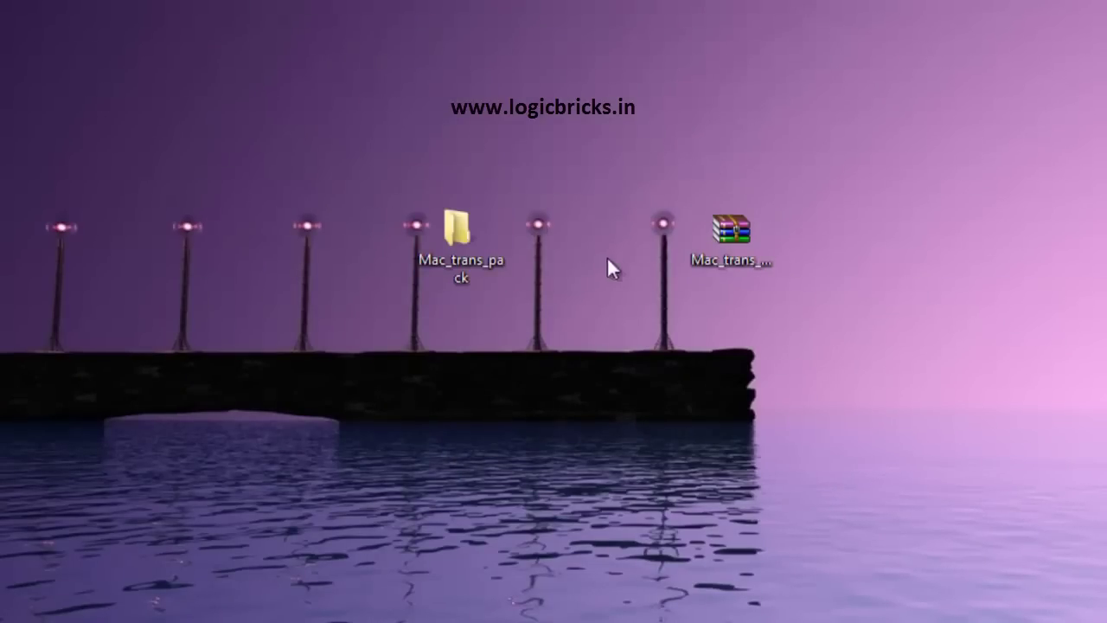
Open the README in the Mac_trans_pack folder, read through its transformation steps, and close the file.
double_click(469, 259)
double_click(431, 219)
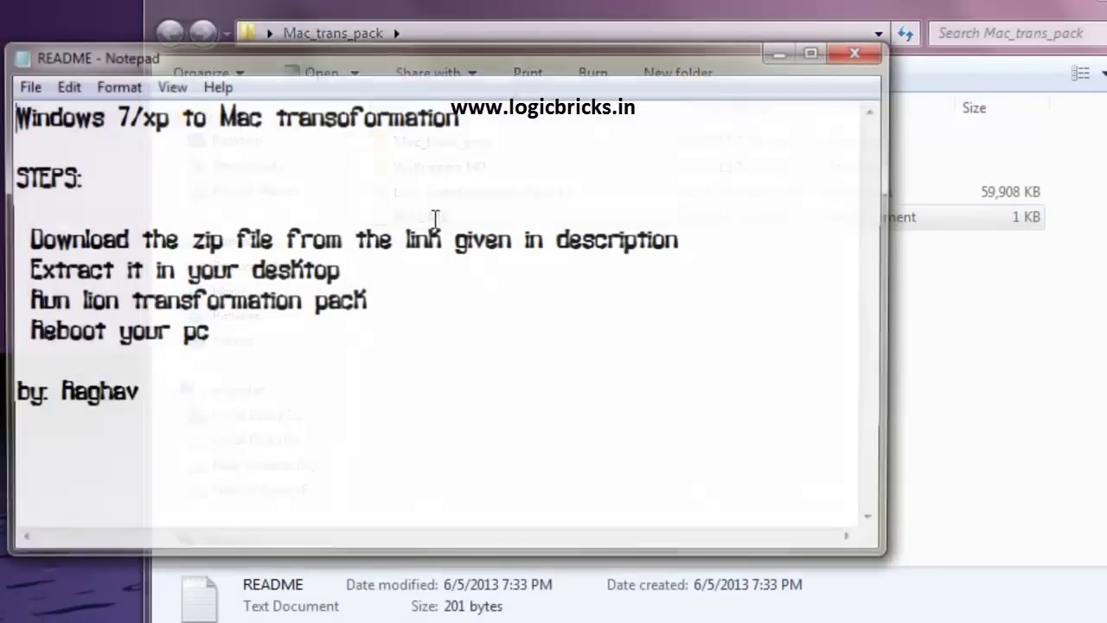
left_click_drag(26, 239, 694, 242)
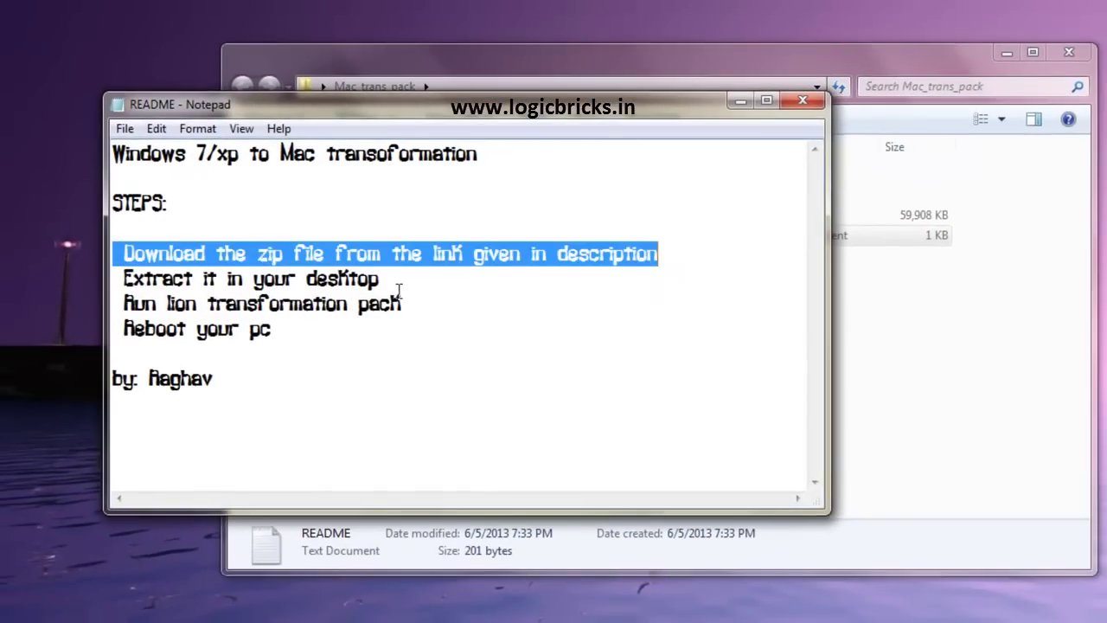
left_click(399, 288)
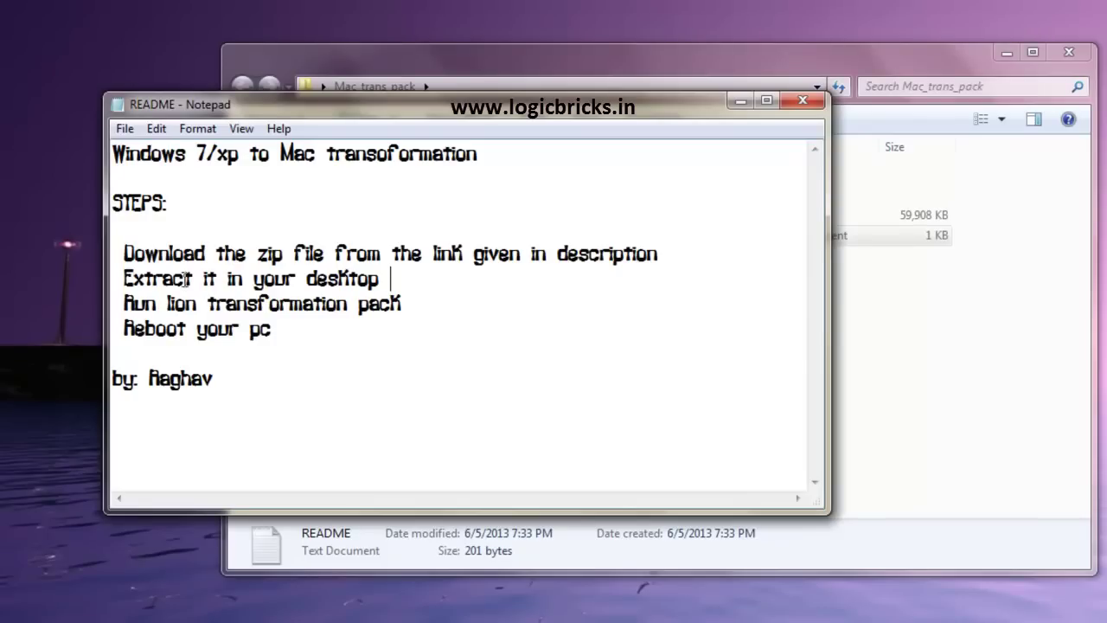
left_click_drag(117, 278, 400, 279)
left_click_drag(127, 304, 418, 299)
left_click_drag(377, 104, 468, 306)
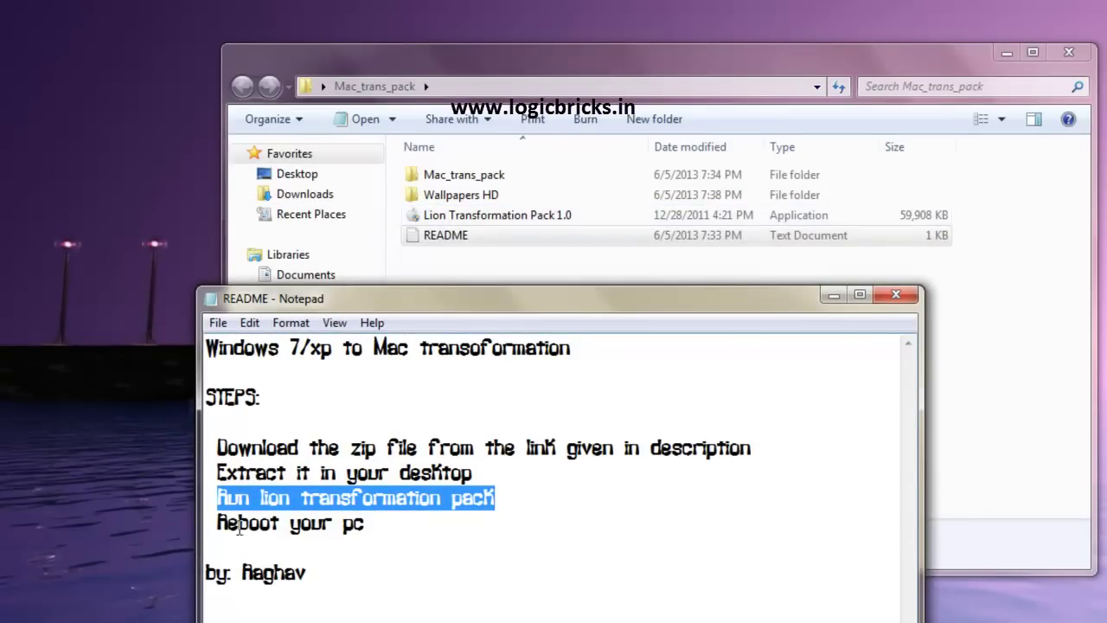
left_click_drag(217, 524, 367, 522)
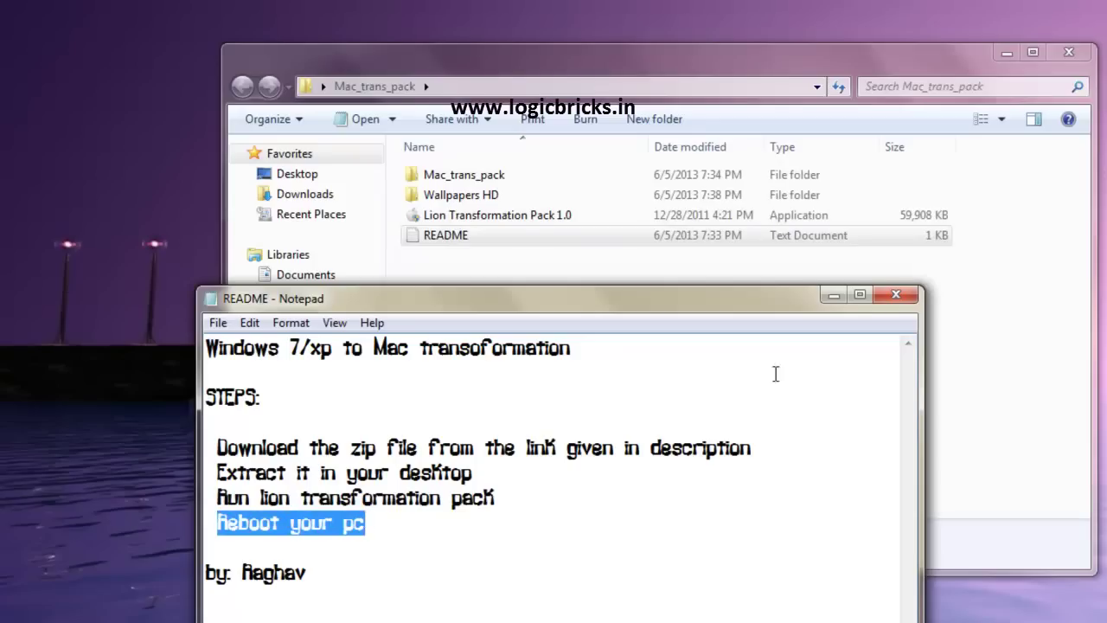
left_click(896, 294)
Run Lion Transformation Pack 1.0, keeping the system font at System Default and the dock configuration at Enable.
double_click(602, 216)
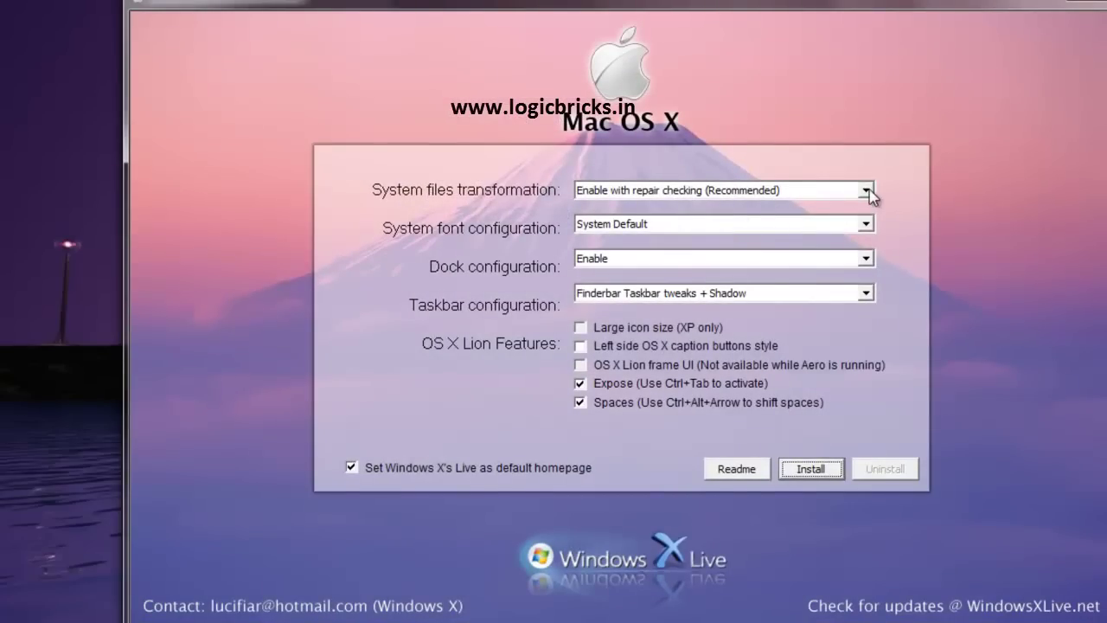
left_click(865, 224)
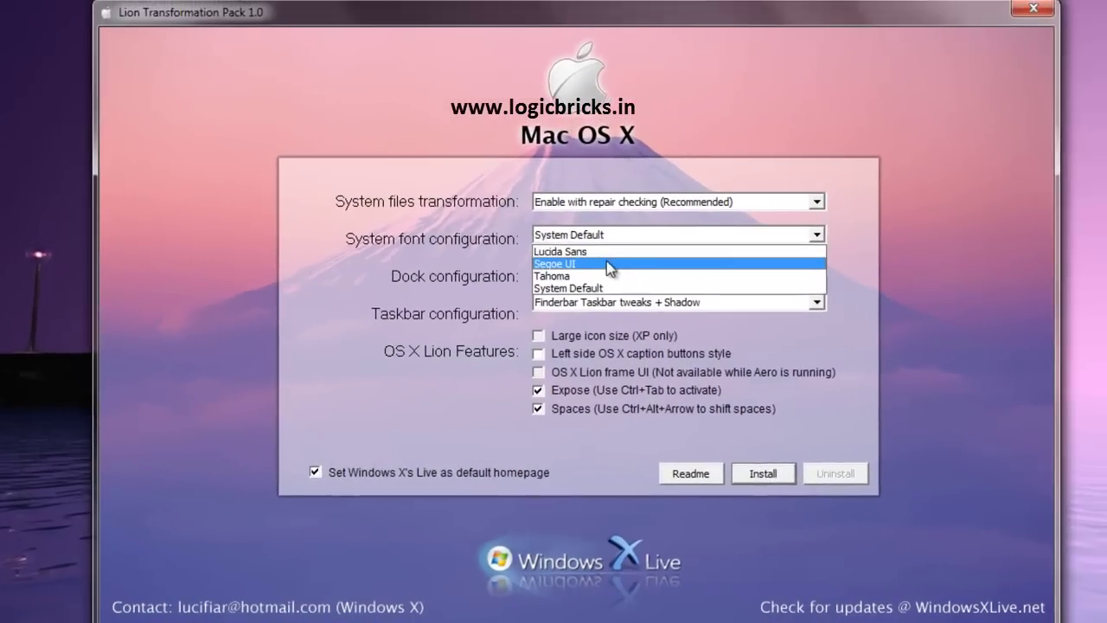
left_click(585, 289)
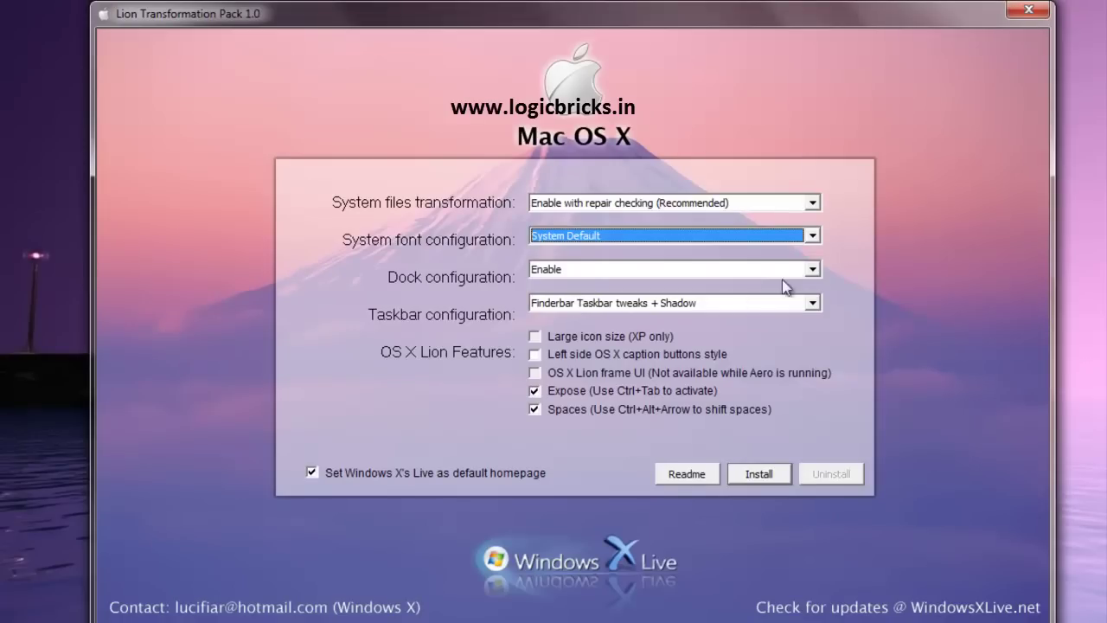
left_click(813, 269)
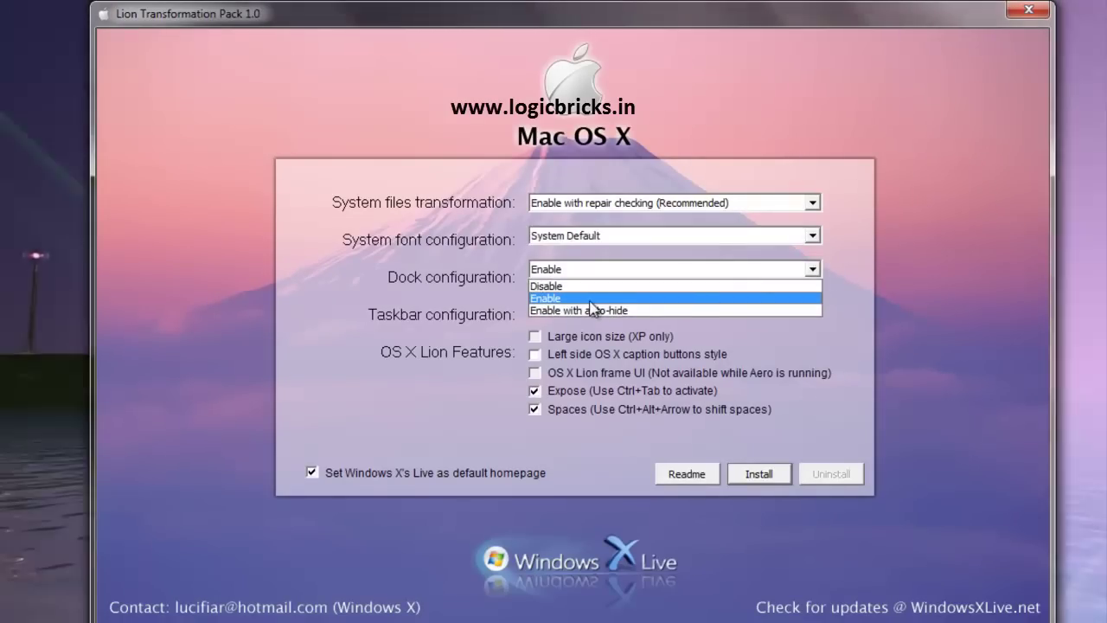
key("Escape")
Set the taskbar configuration to Finderbar Taskbar tweaks + Shadow + Transparency and start the installation.
left_click(813, 304)
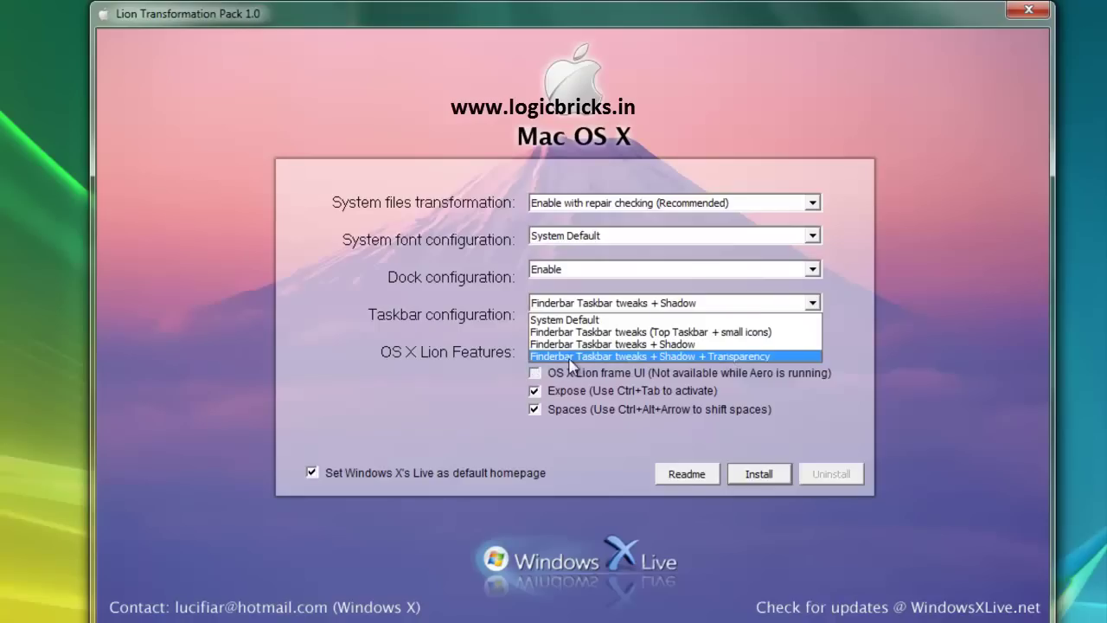
left_click(725, 355)
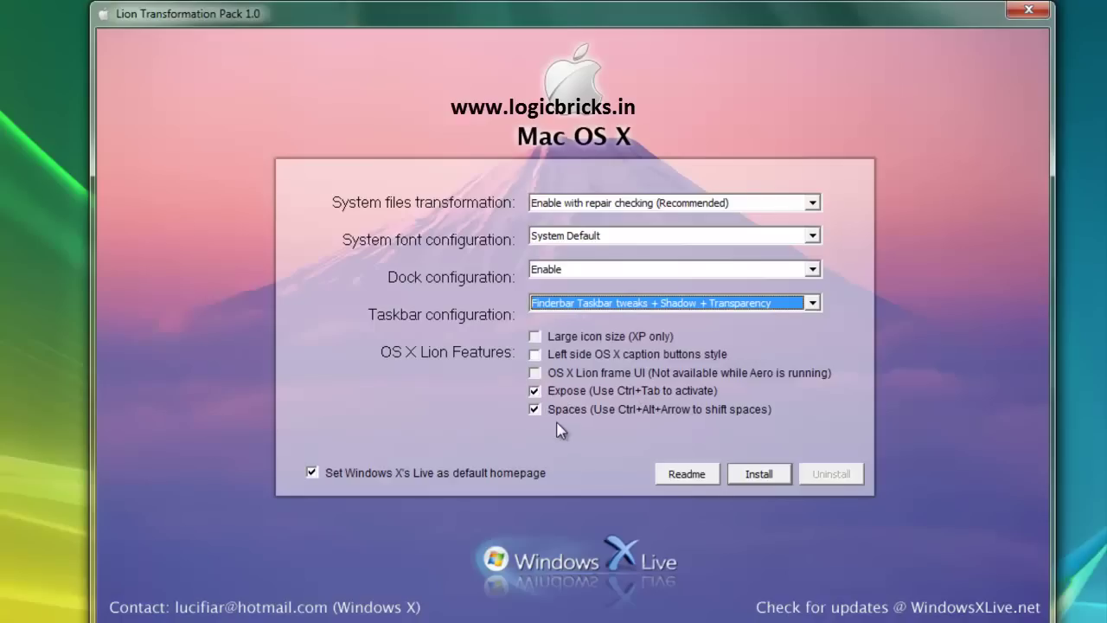
left_click(745, 475)
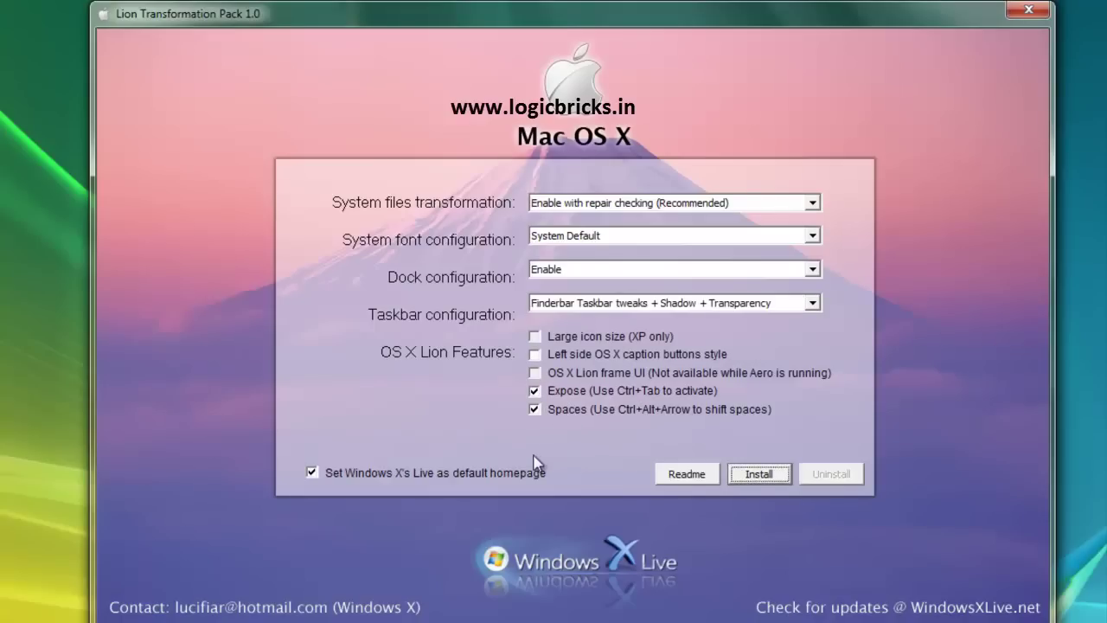
left_click(742, 475)
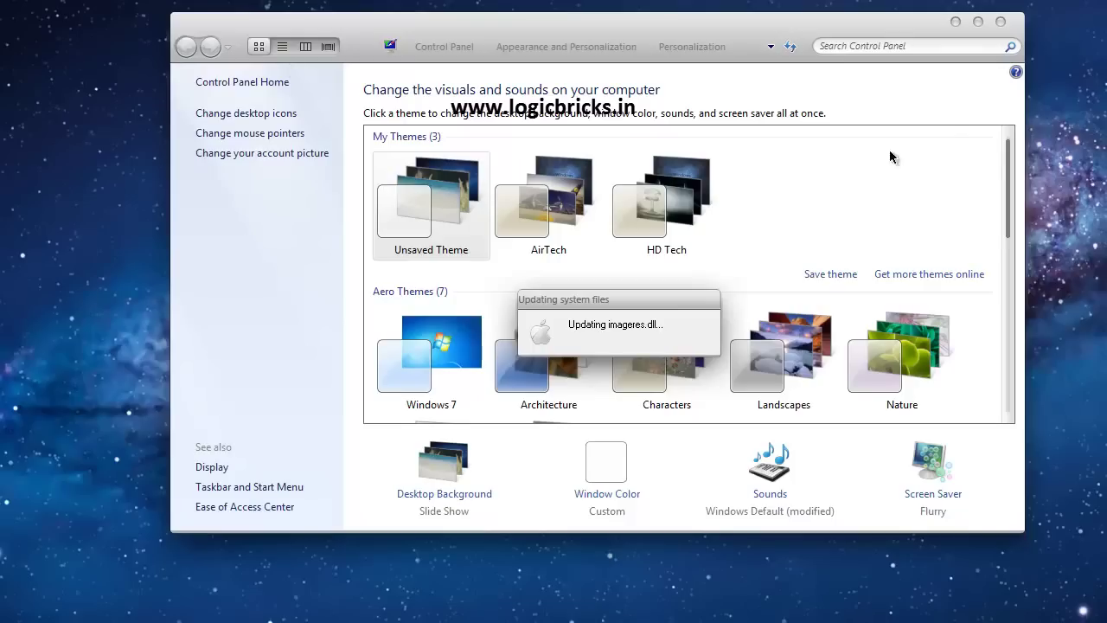
mouse_move(1007, 160)
left_mouse_down()
mouse_move(1010, 296)
mouse_move(1014, 233)
mouse_move(1015, 247)
left_mouse_up()
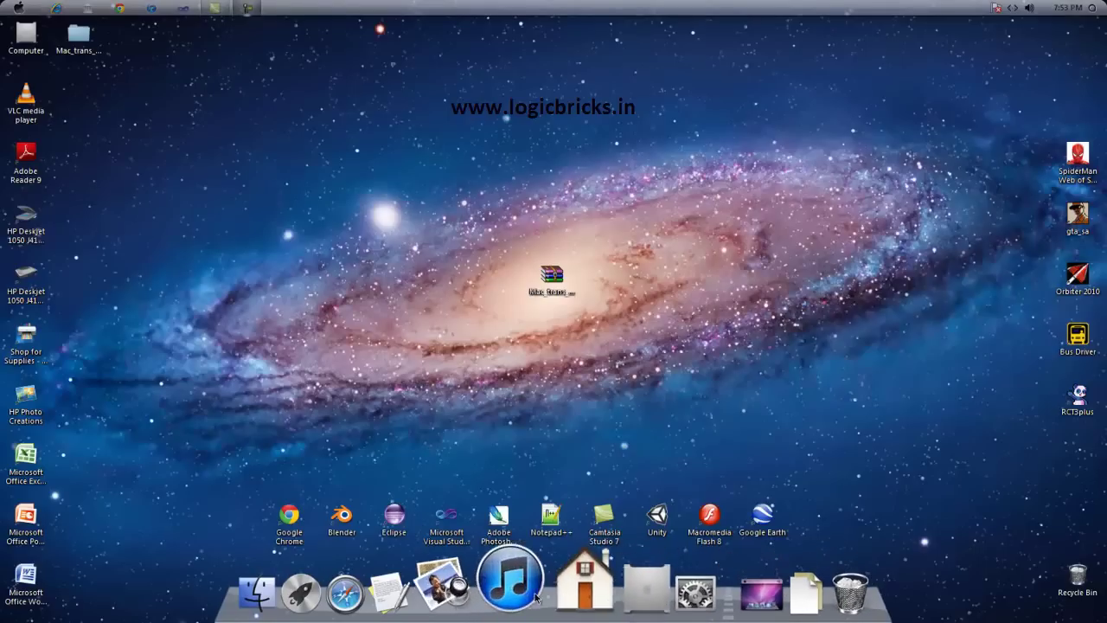
Look through the dock's drive stack, show the drives in Explorer, and close the Computer window.
left_click(607, 590)
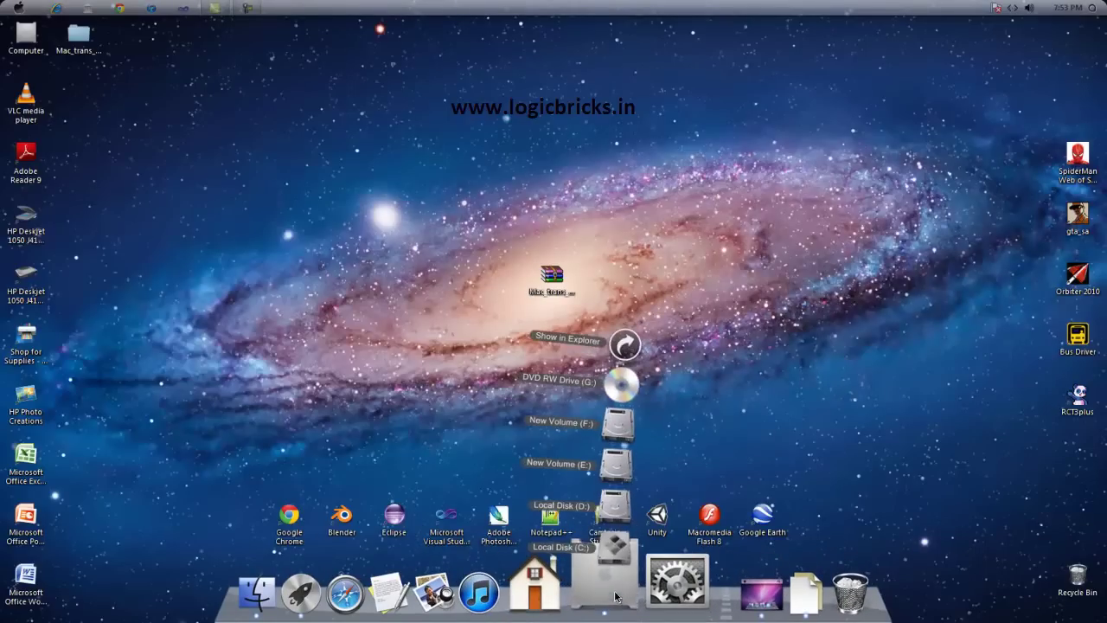
left_click(630, 415)
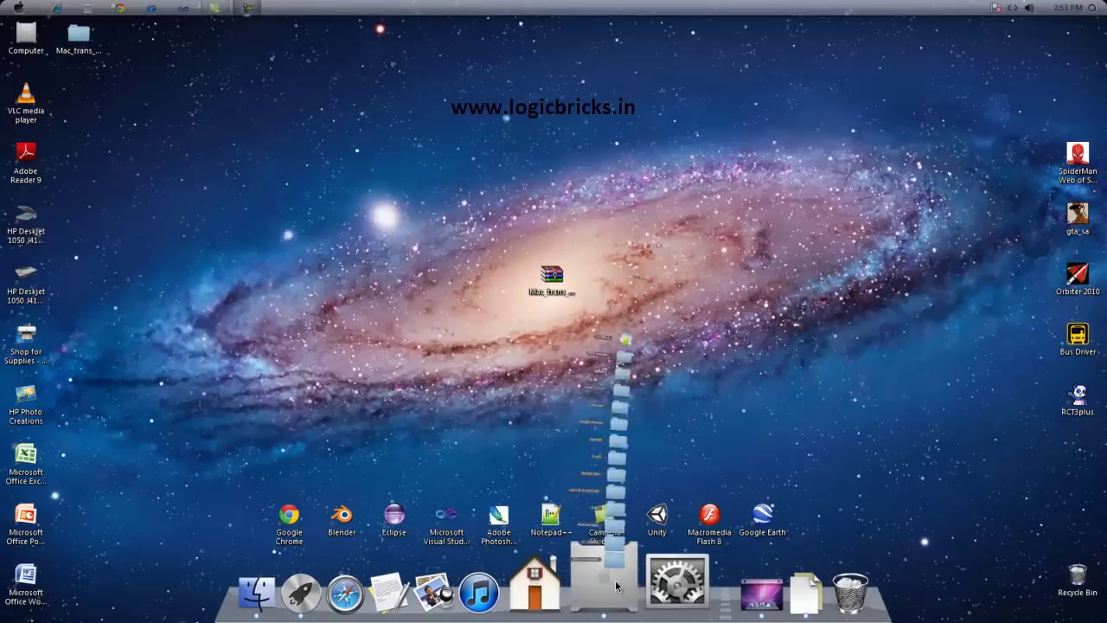
left_click(688, 32)
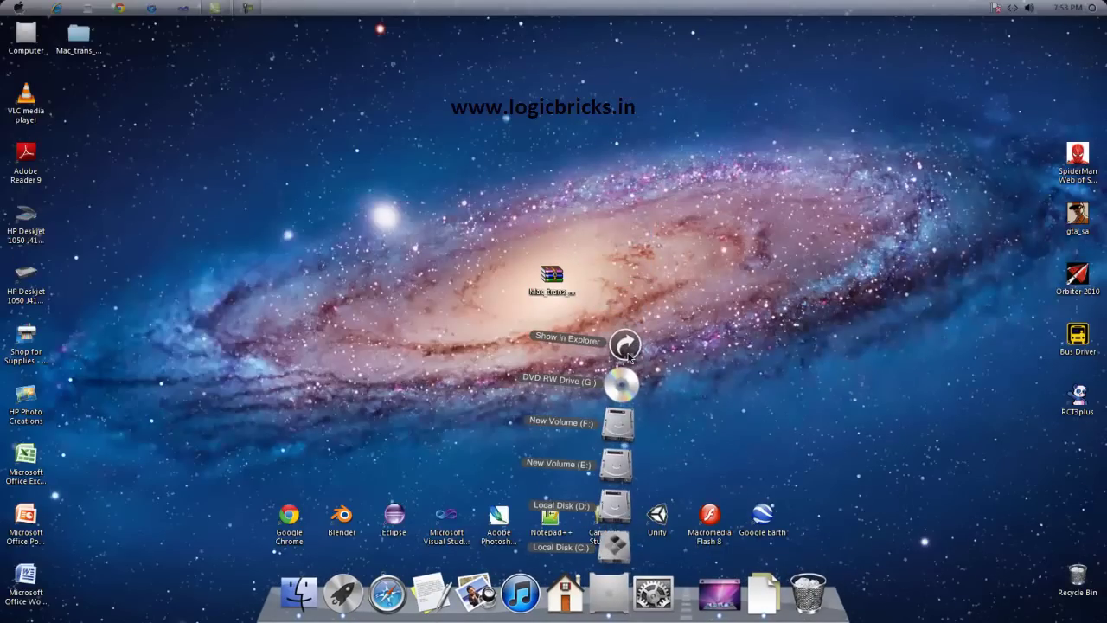
left_click(629, 351)
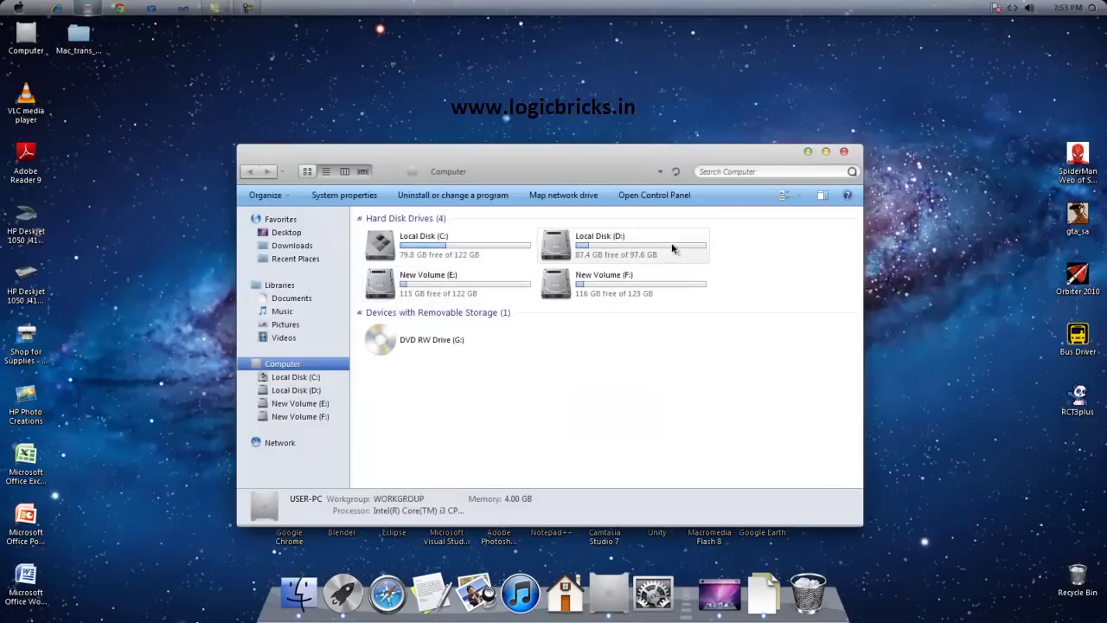
left_click(842, 154)
right_click(346, 218)
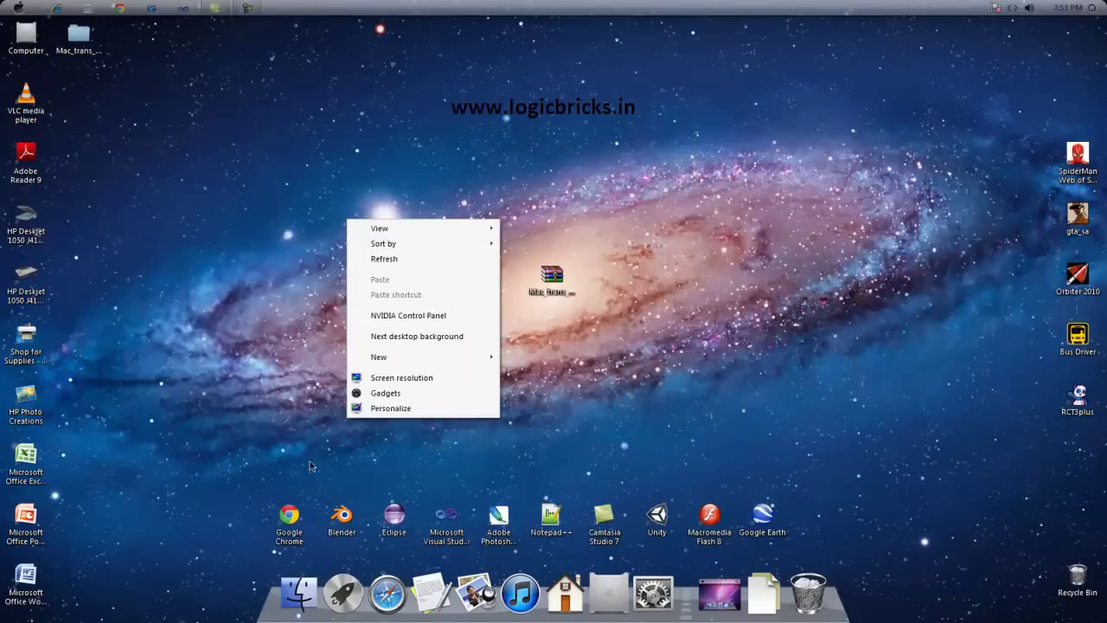
left_click(174, 414)
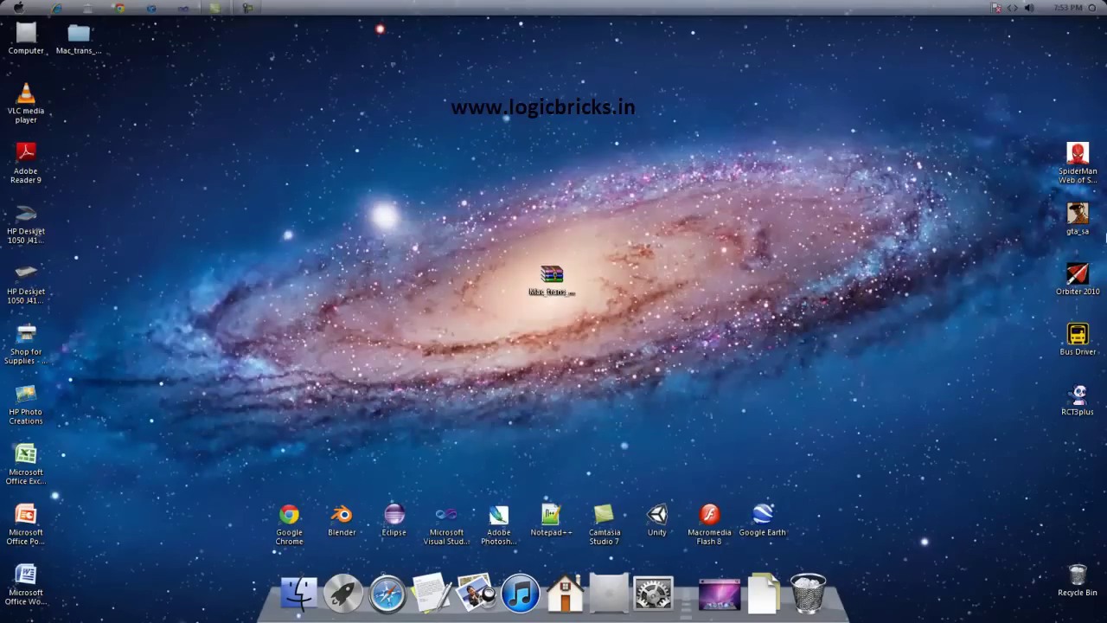
Open Computer in a maximized window, view the contents of New Volume (F:) and the Organize options, and return to the drive list.
double_click(16, 36)
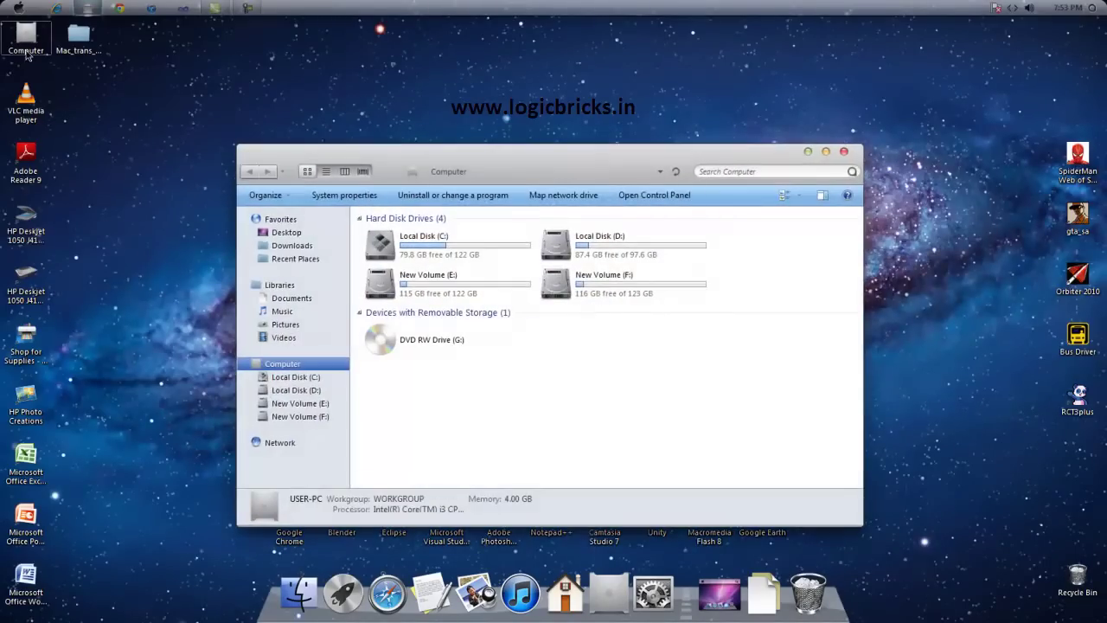
double_click(435, 155)
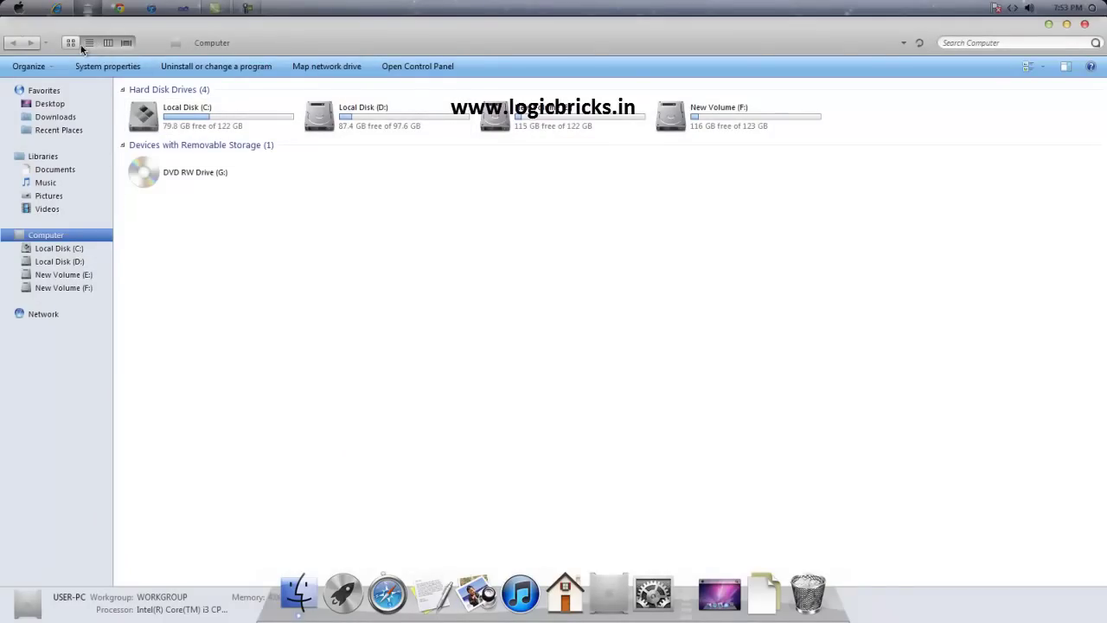
double_click(705, 123)
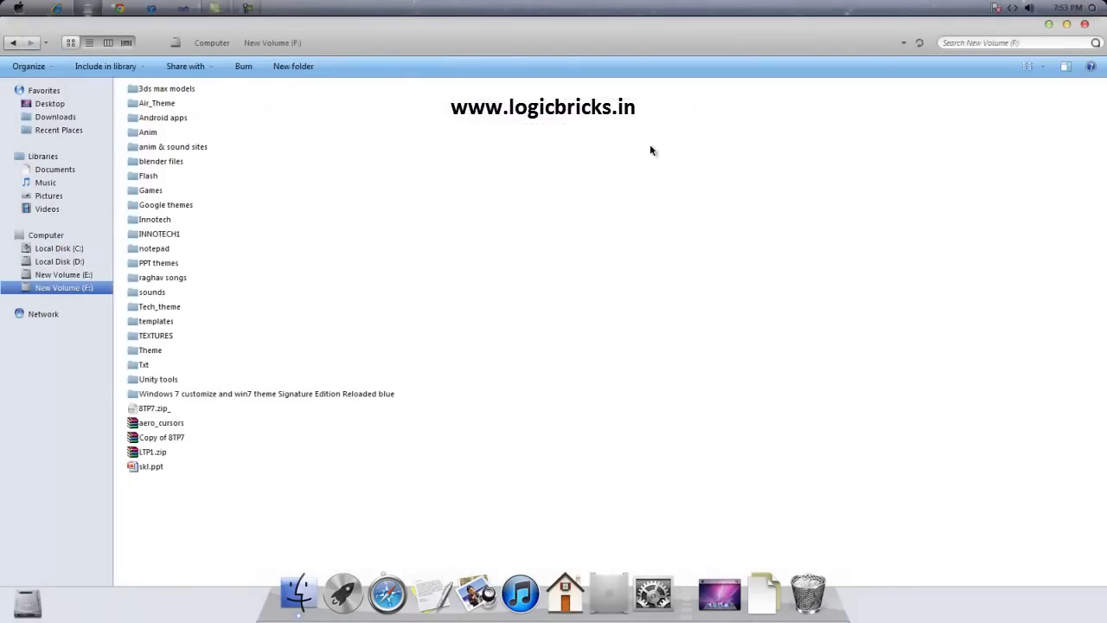
left_click(44, 69)
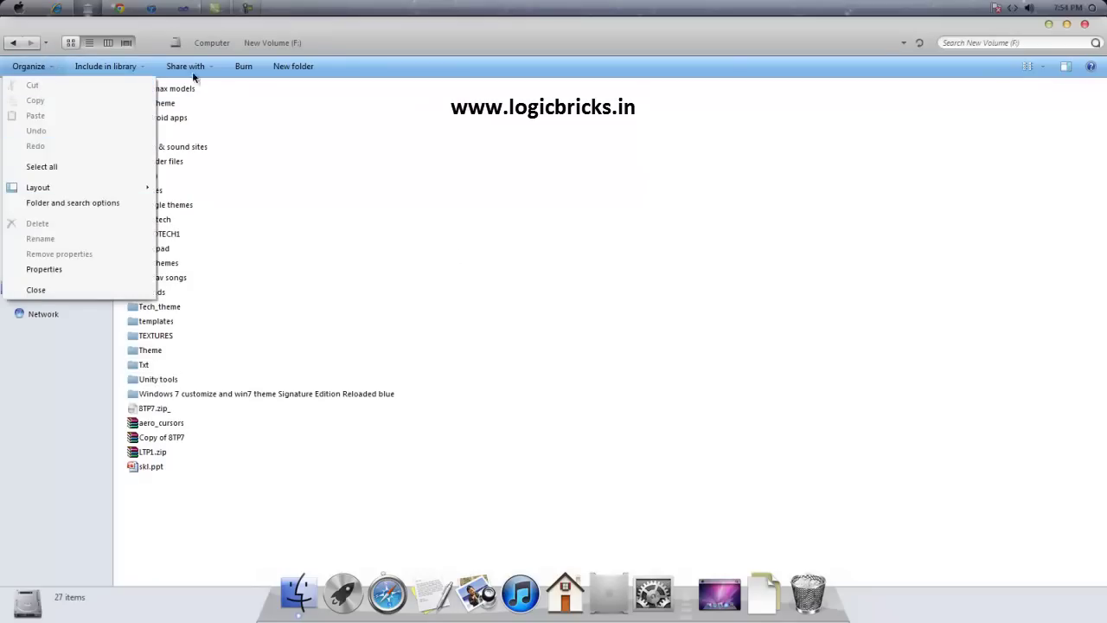
left_click(346, 123)
left_click(20, 43)
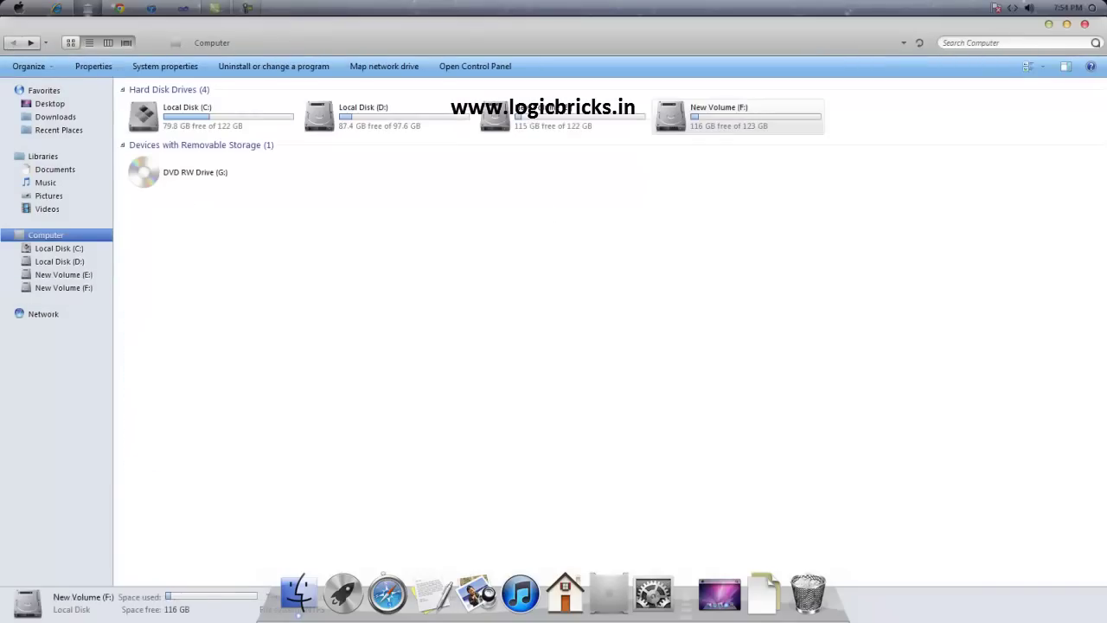
Restore the Computer window to its smaller size, maximize it again, and close it.
left_click(1066, 26)
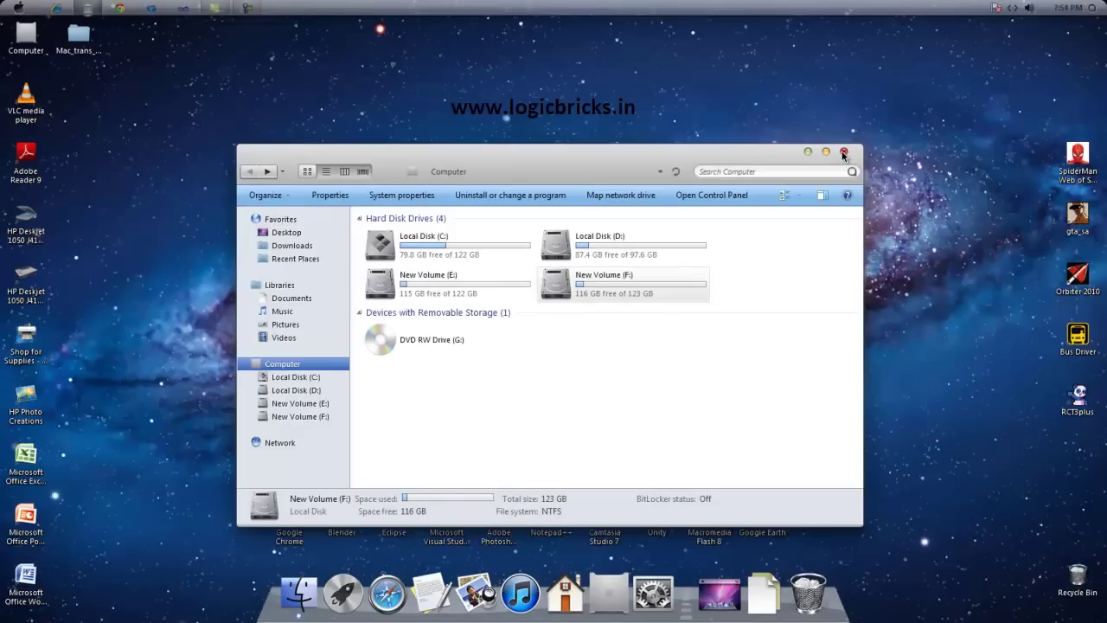
left_click_drag(725, 153, 678, 19)
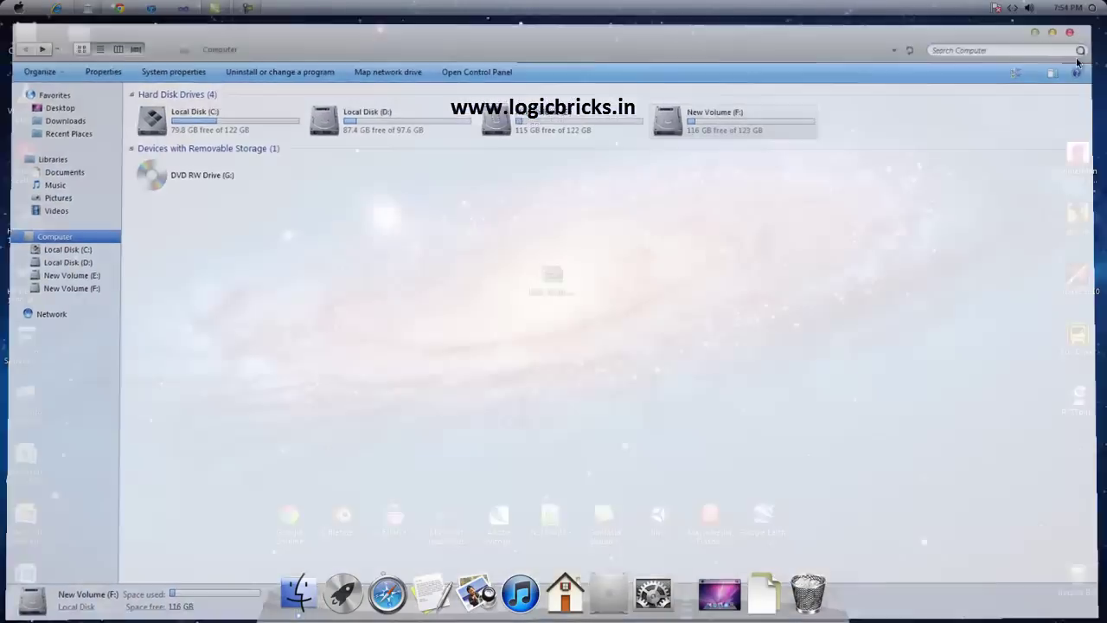
left_click(1084, 24)
Refresh the desktop and move the Mac_trans_pack folder to the middle of the desktop beside the archive.
right_click(692, 259)
left_click(729, 299)
left_click_drag(78, 37, 426, 292)
View the Wallpapers HD folder inside Mac_trans_pack, check the available actions for mac_HD_1, and minimize the window.
double_click(441, 294)
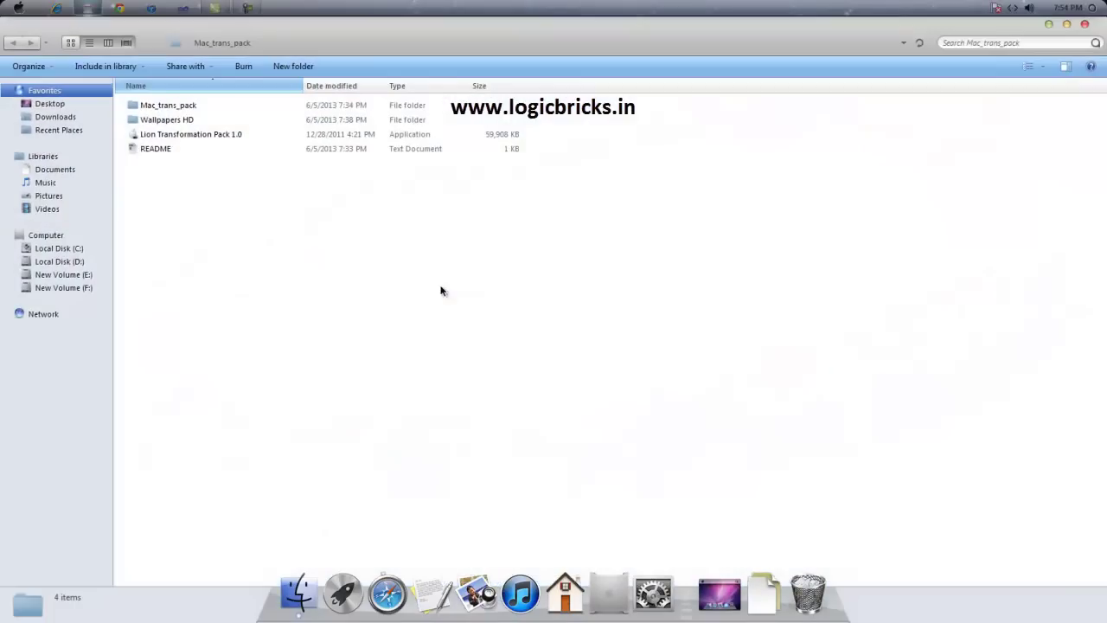
left_click(205, 119)
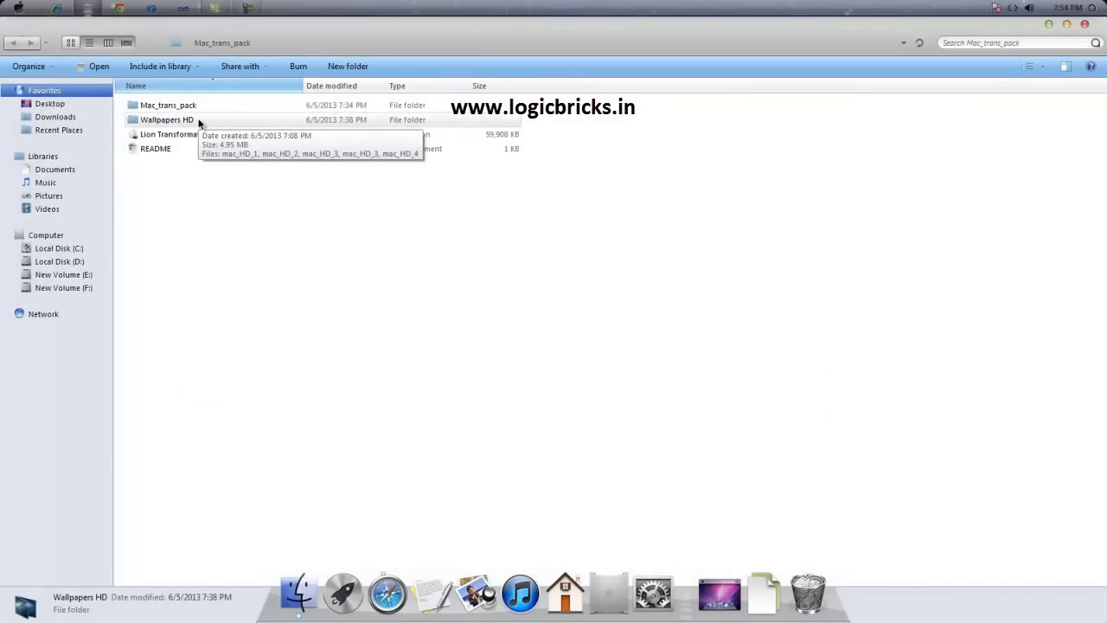
double_click(198, 123)
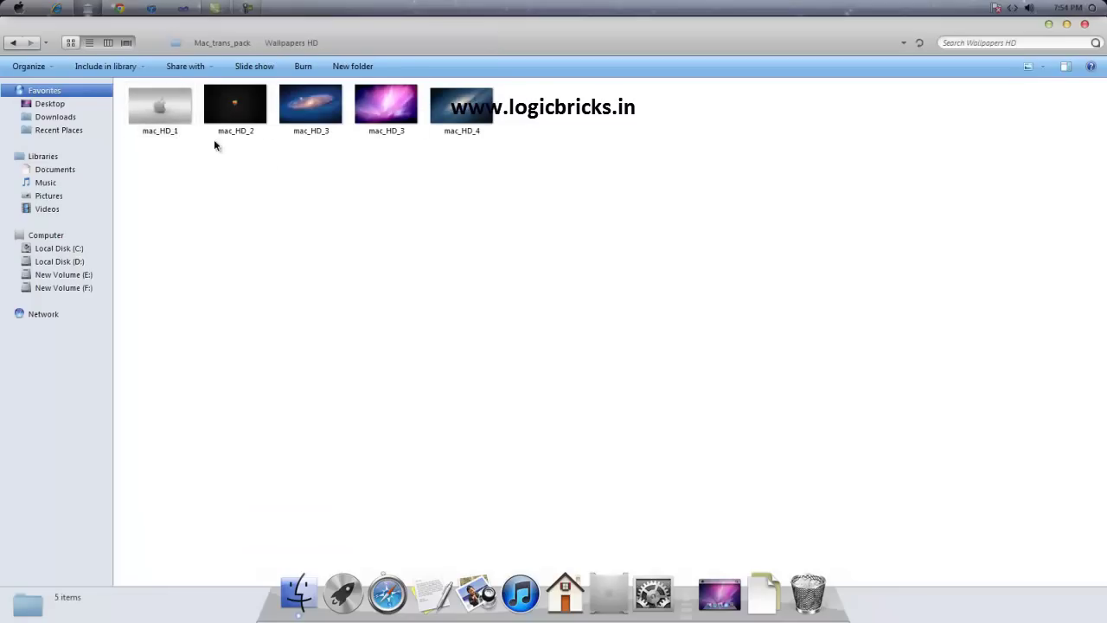
right_click(158, 115)
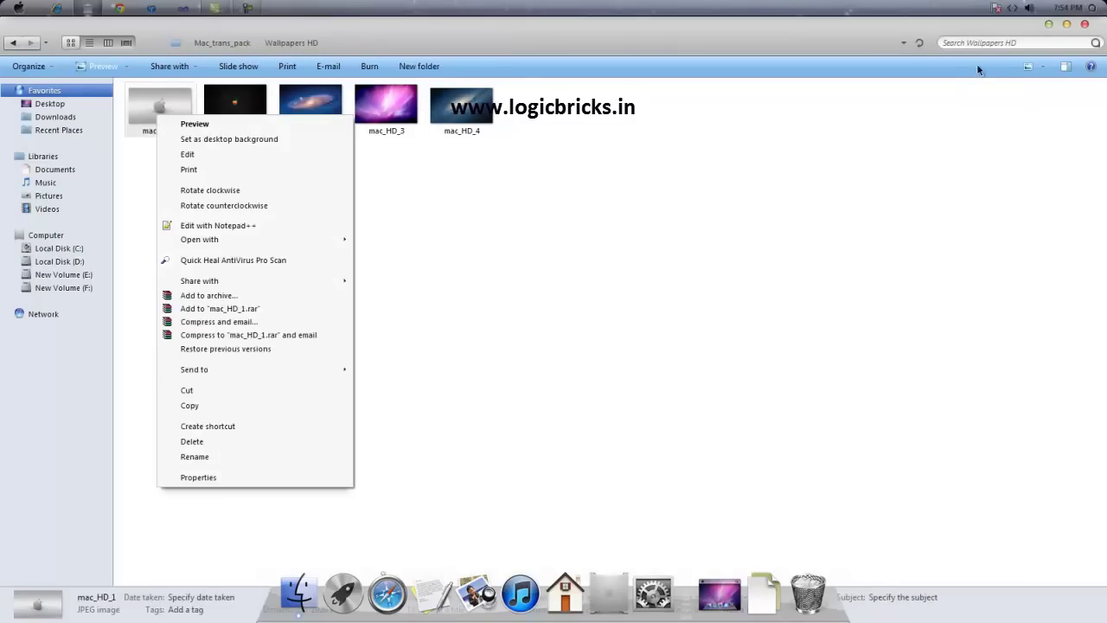
left_click(1047, 26)
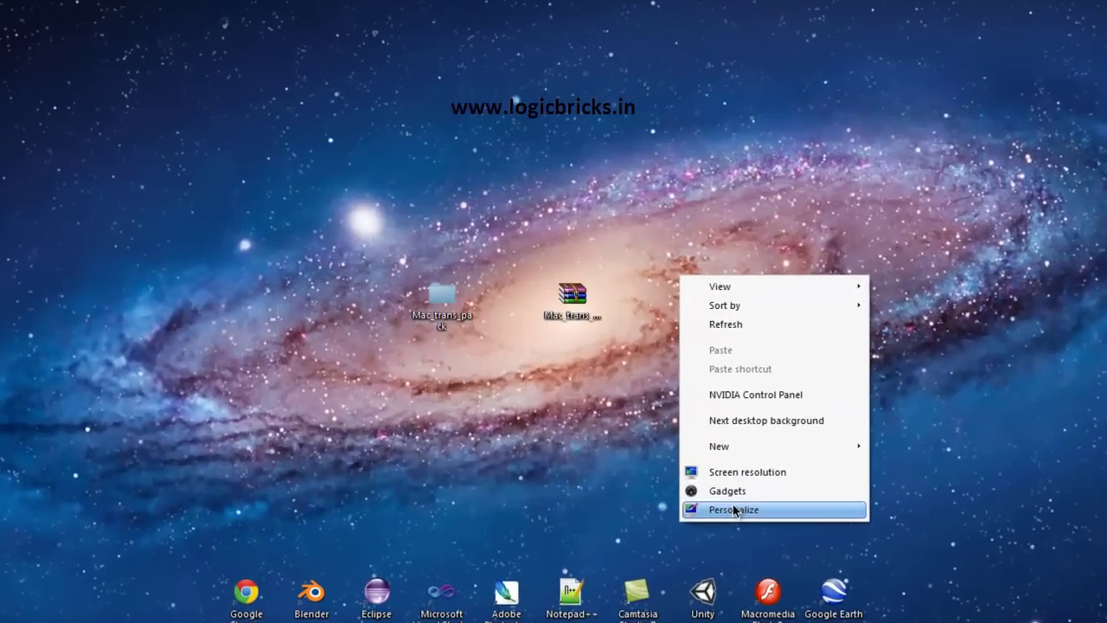
Open the desktop background settings from Personalization and look through the pictures in the Lion location.
left_click(682, 448)
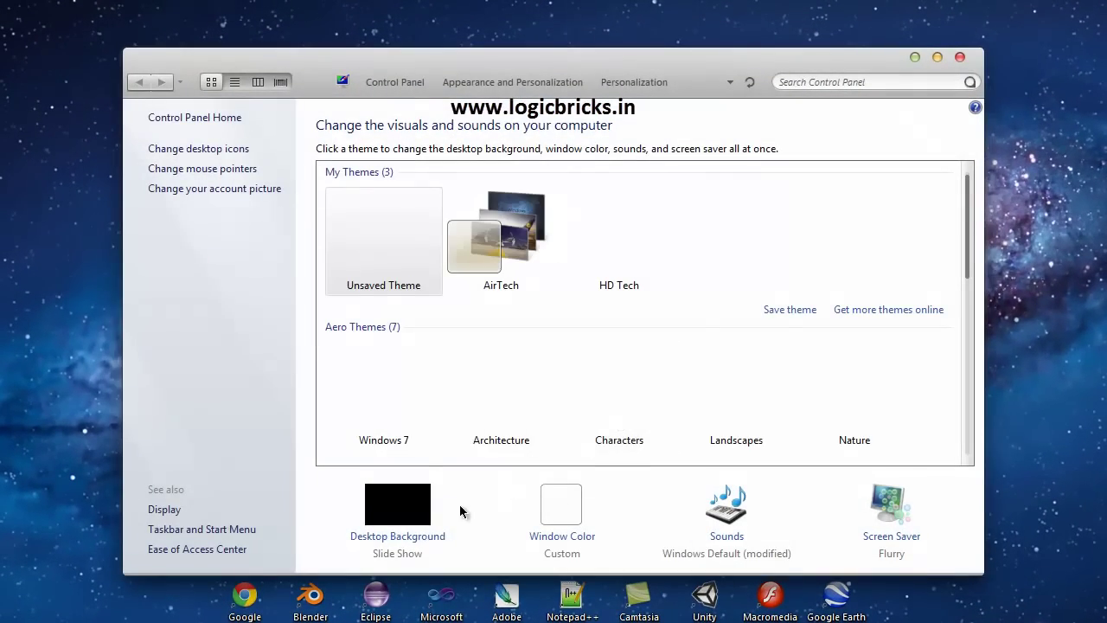
left_click(399, 529)
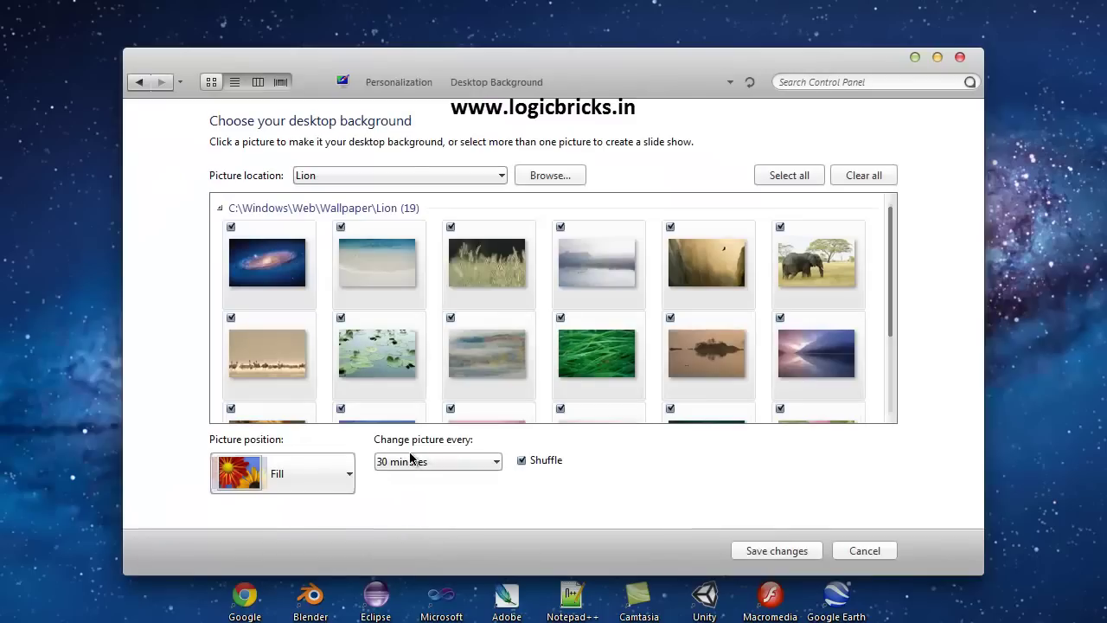
left_click_drag(897, 242, 728, 295)
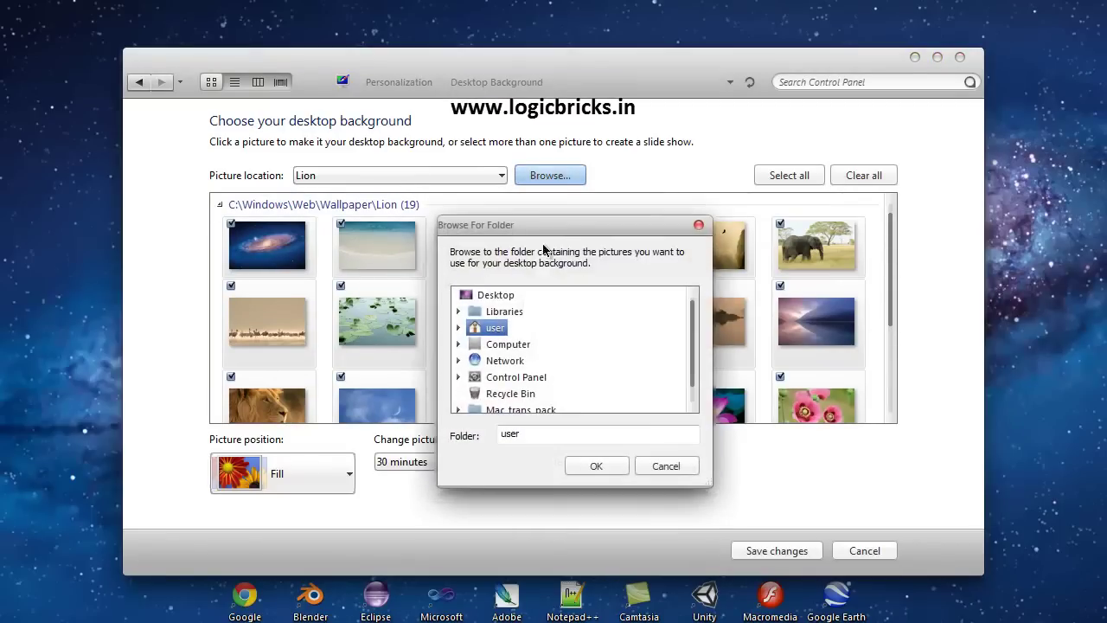
Set the background picture location to the Wallpapers HD folder inside Mac_trans_pack.
left_click_drag(690, 332, 697, 351)
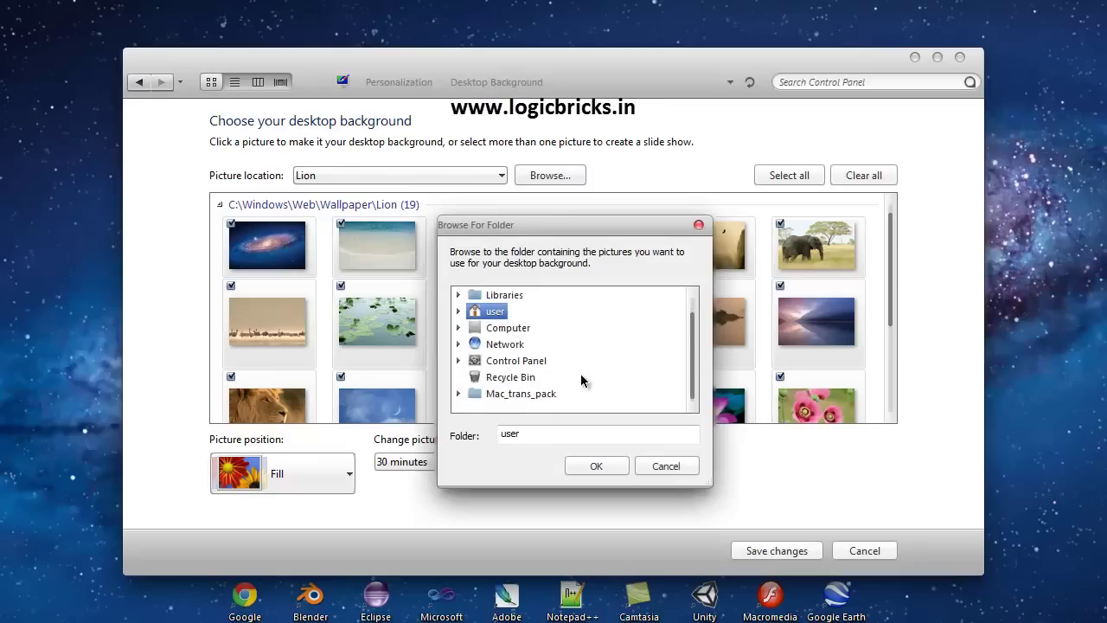
left_click(508, 327)
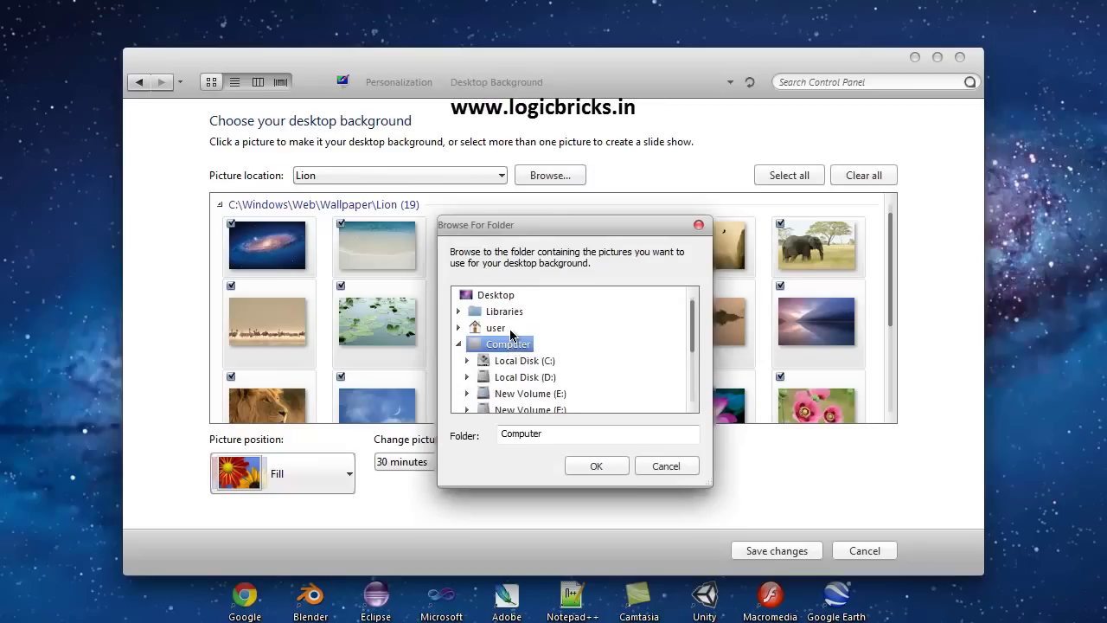
left_click(458, 344)
left_click(495, 295)
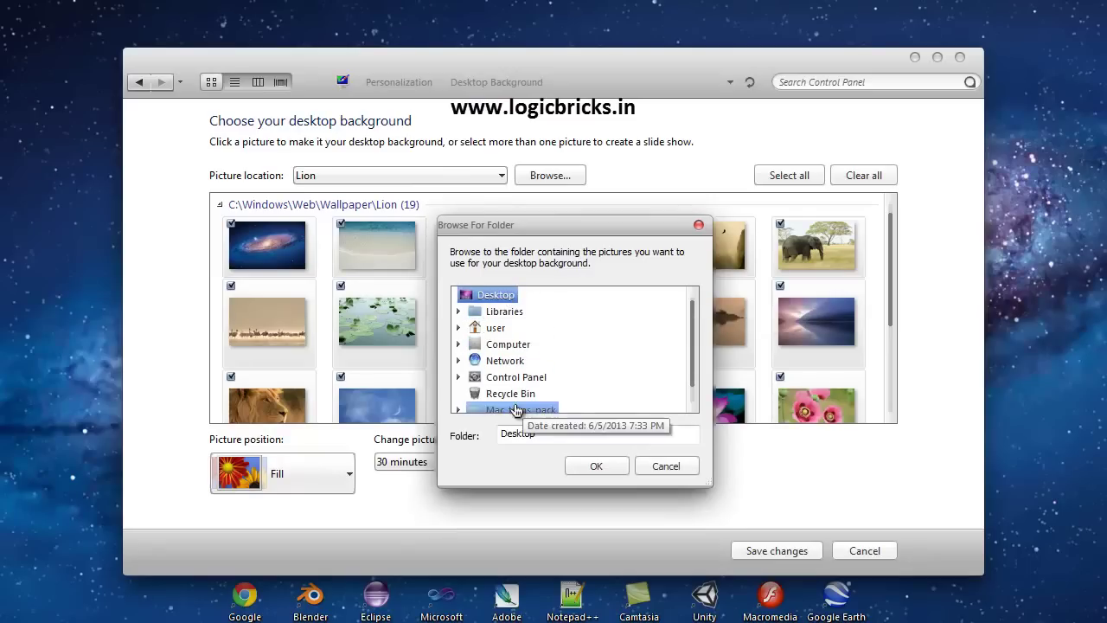
scroll(692, 372, "down", 2)
left_click(536, 391)
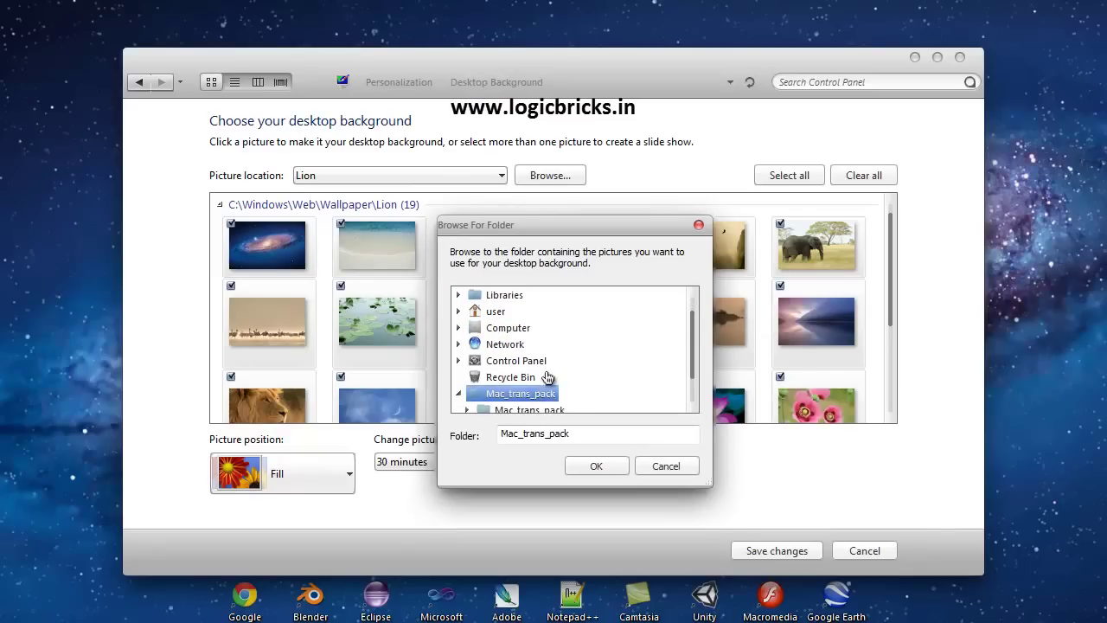
left_click(539, 400)
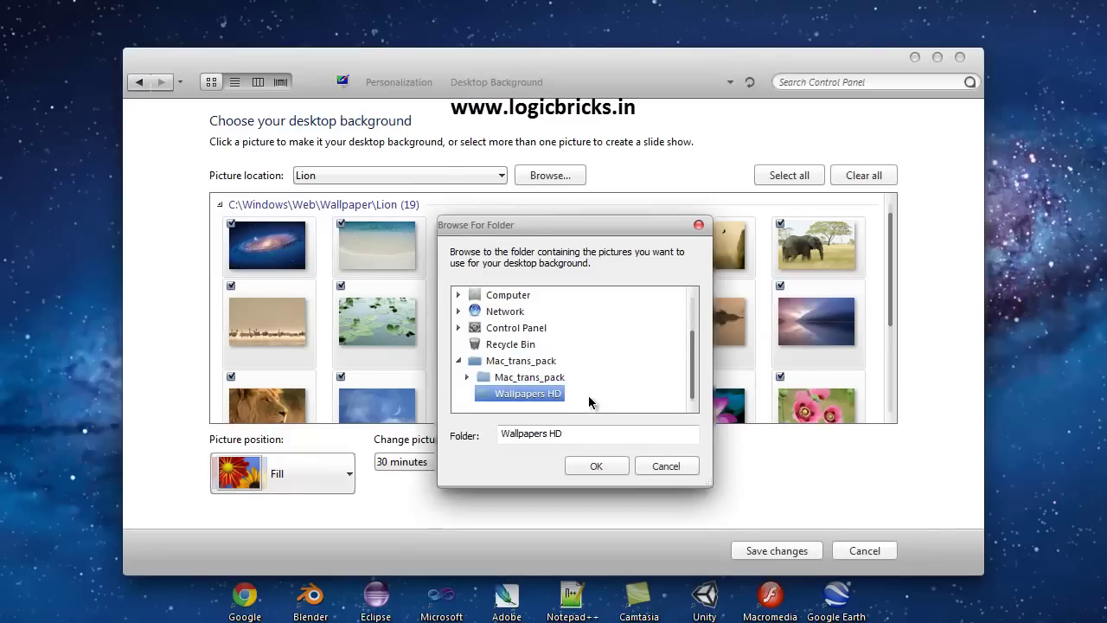
left_click(593, 465)
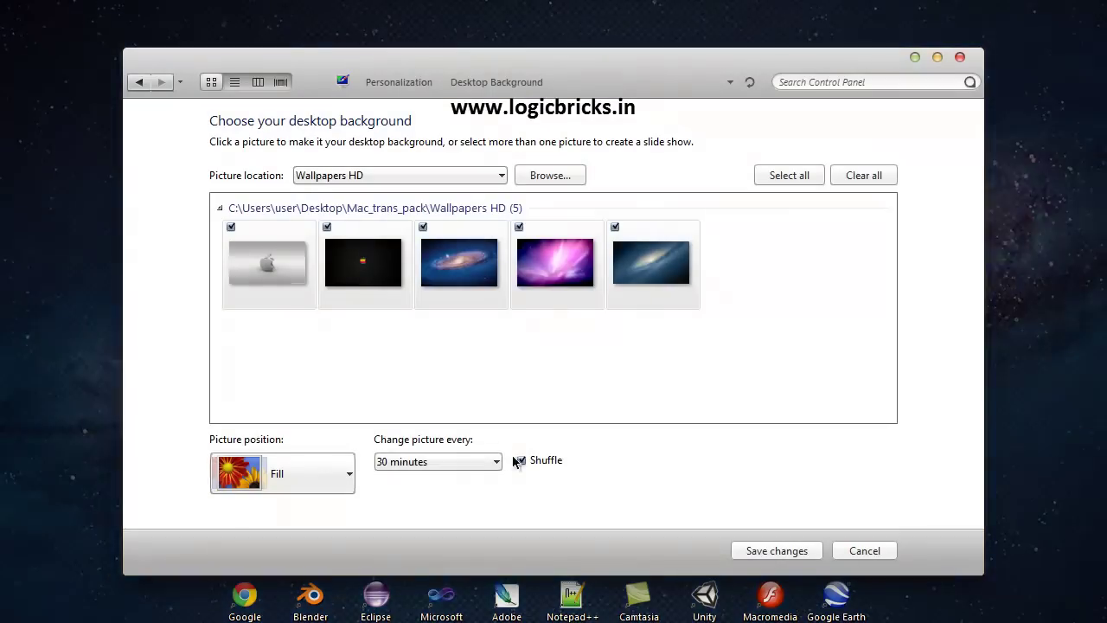
Set the background pictures to change every 5 minutes, save the changes, and close the Personalization window.
left_click(467, 462)
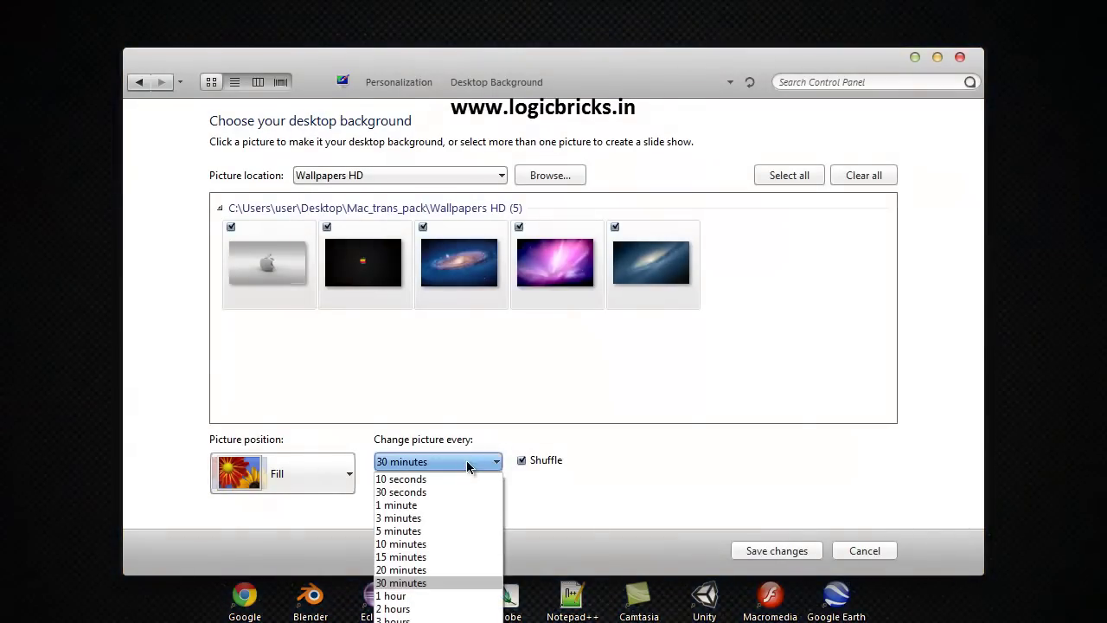
left_click(424, 530)
left_click(777, 554)
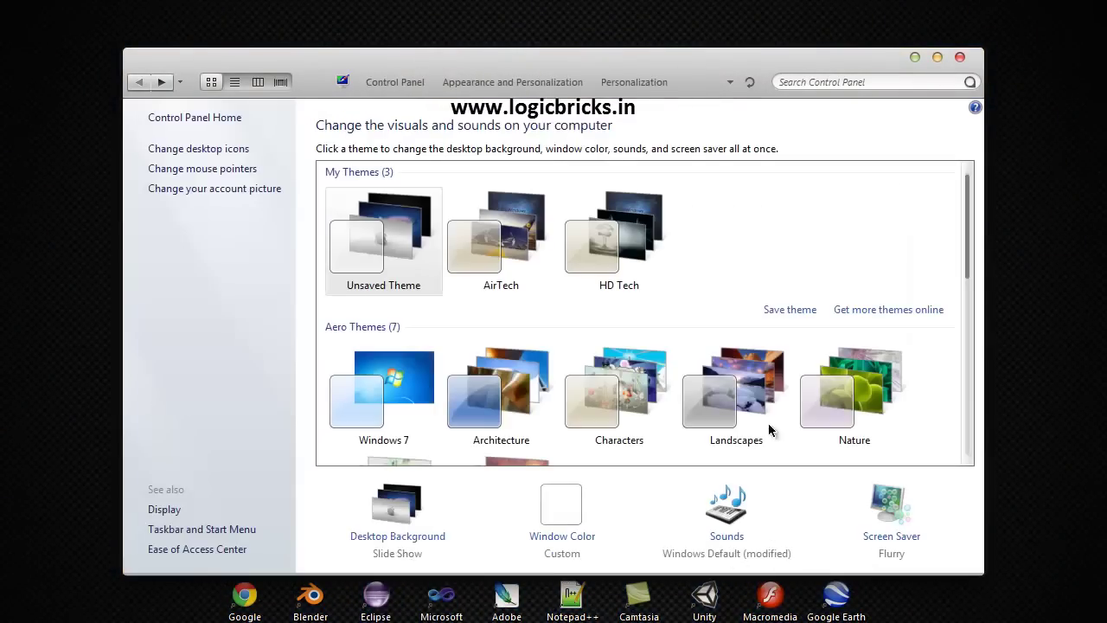
left_click(957, 57)
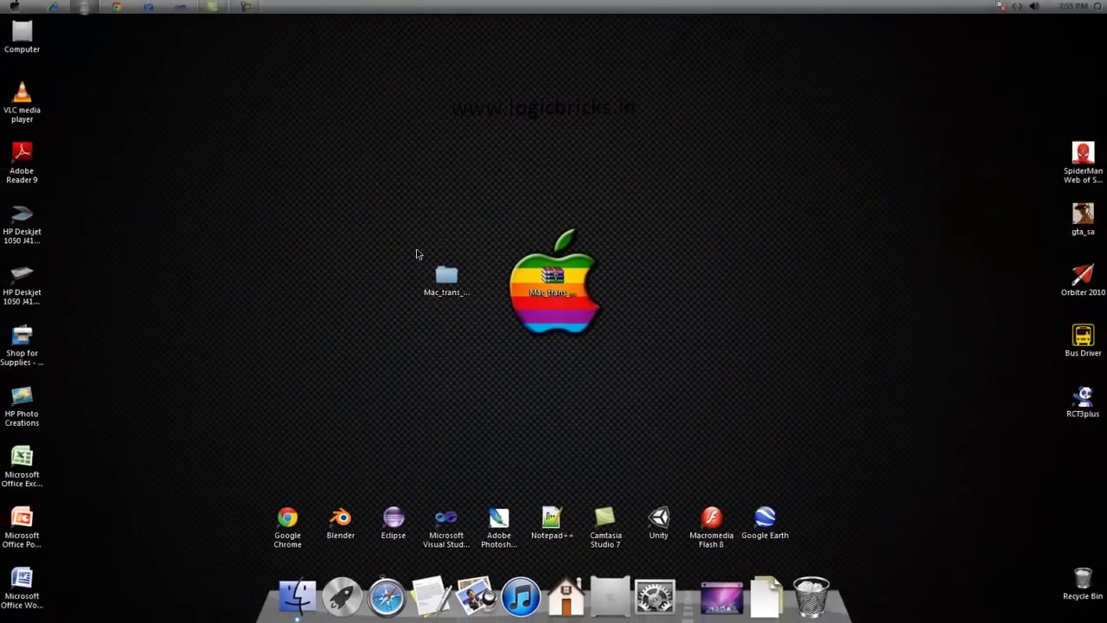
Move the Mac_trans_pack folder and archive down to just above the row of application shortcuts, and refresh the desktop.
left_click_drag(568, 293, 621, 475)
right_click(617, 342)
left_click(658, 385)
Advance the desktop background repeatedly through the Wallpapers HD pictures, stopping on the pink and purple aurora wallpaper.
right_click(476, 235)
left_click(542, 354)
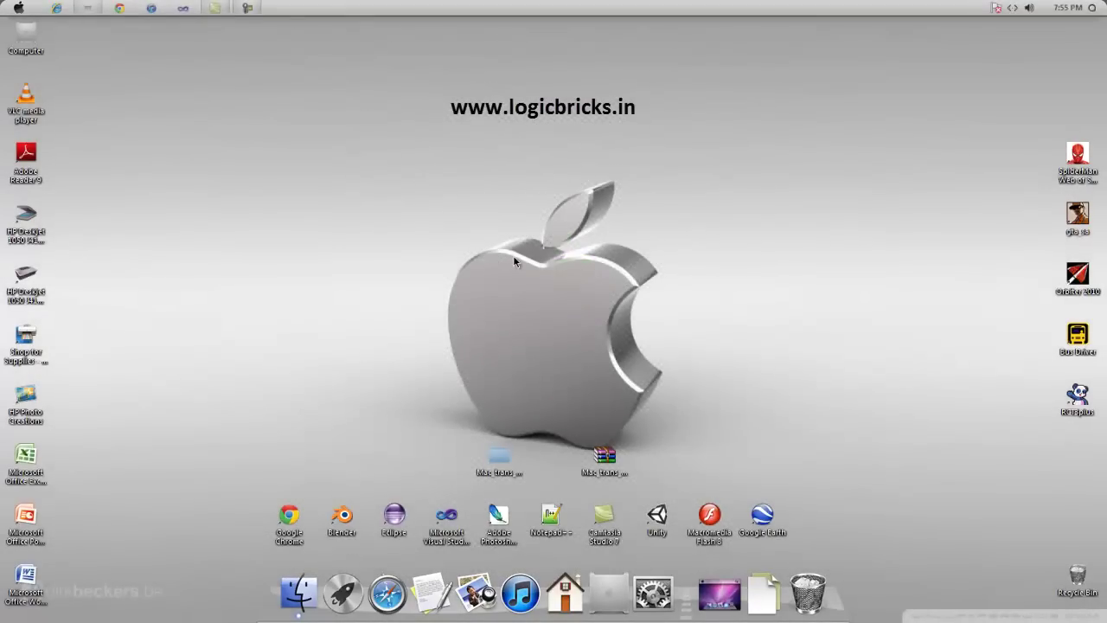
right_click(515, 254)
left_click(561, 370)
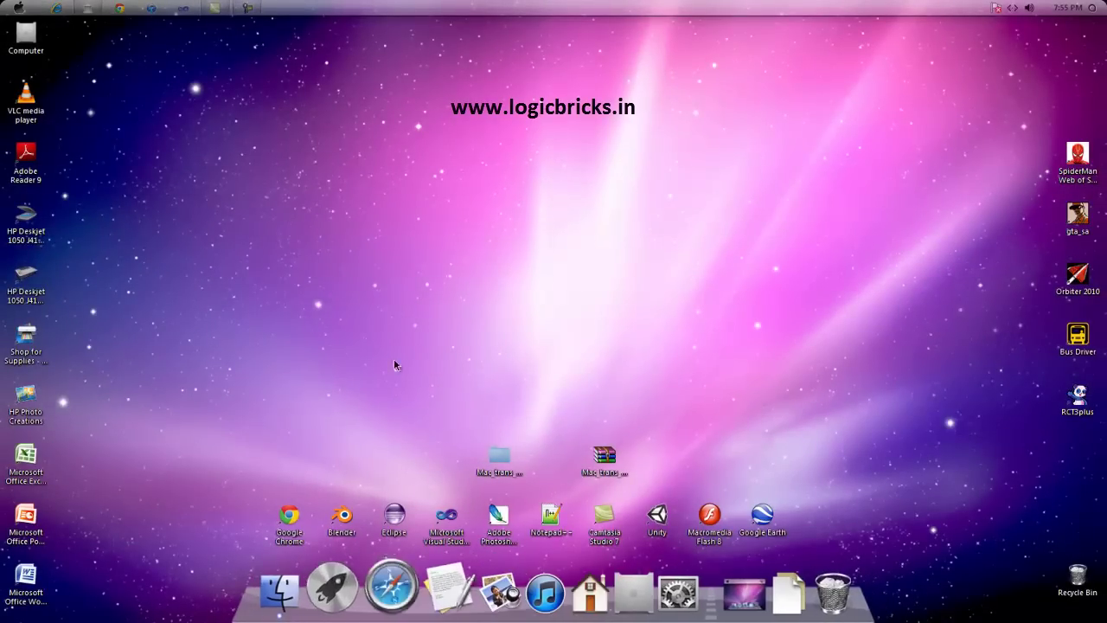
right_click(470, 238)
left_click(522, 351)
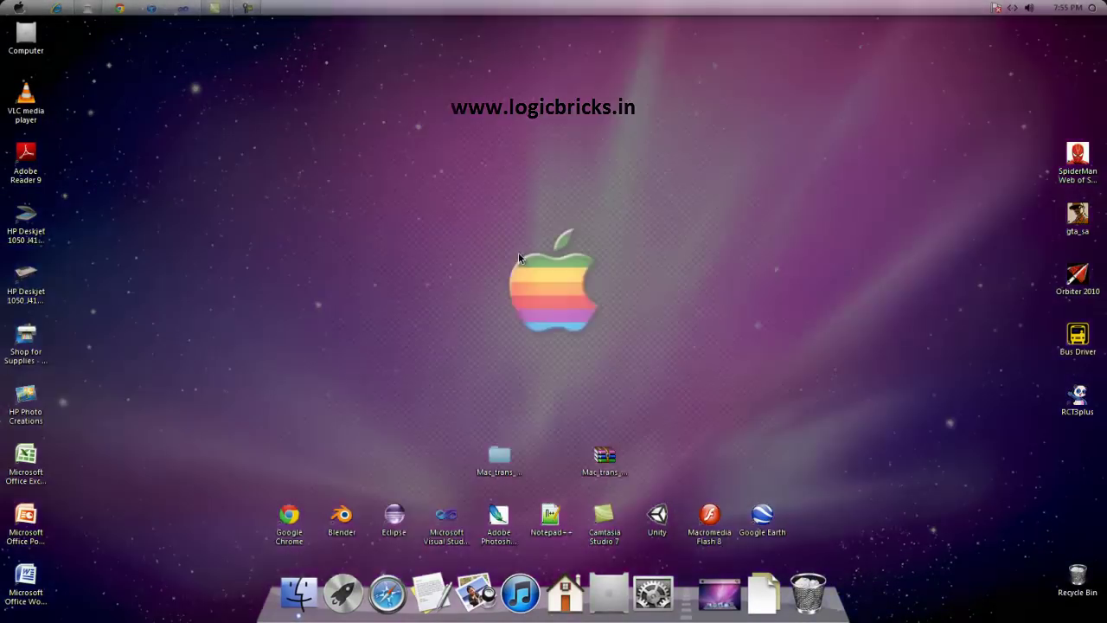
right_click(515, 245)
left_click(588, 354)
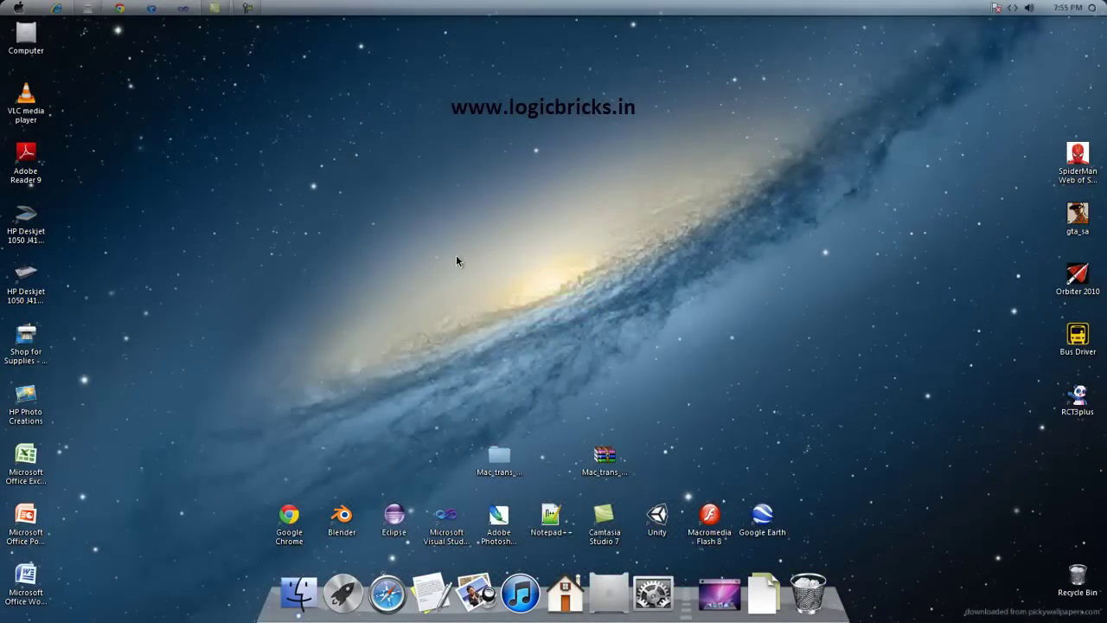
right_click(456, 256)
left_click(531, 377)
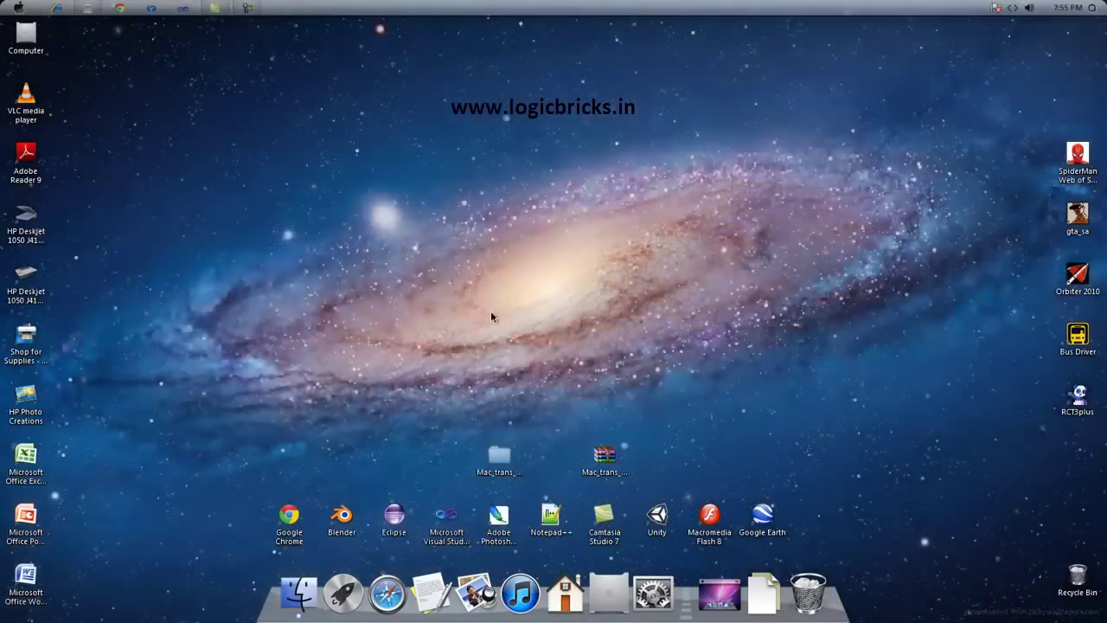
right_click(472, 281)
left_click(519, 321)
right_click(456, 259)
left_click(517, 377)
right_click(476, 275)
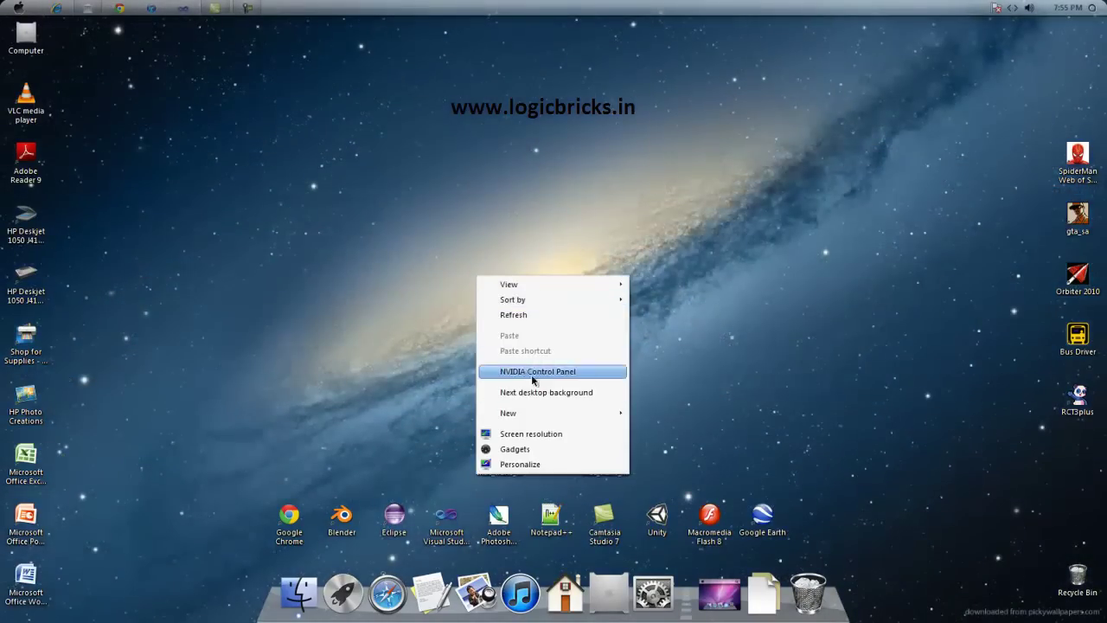
left_click(532, 391)
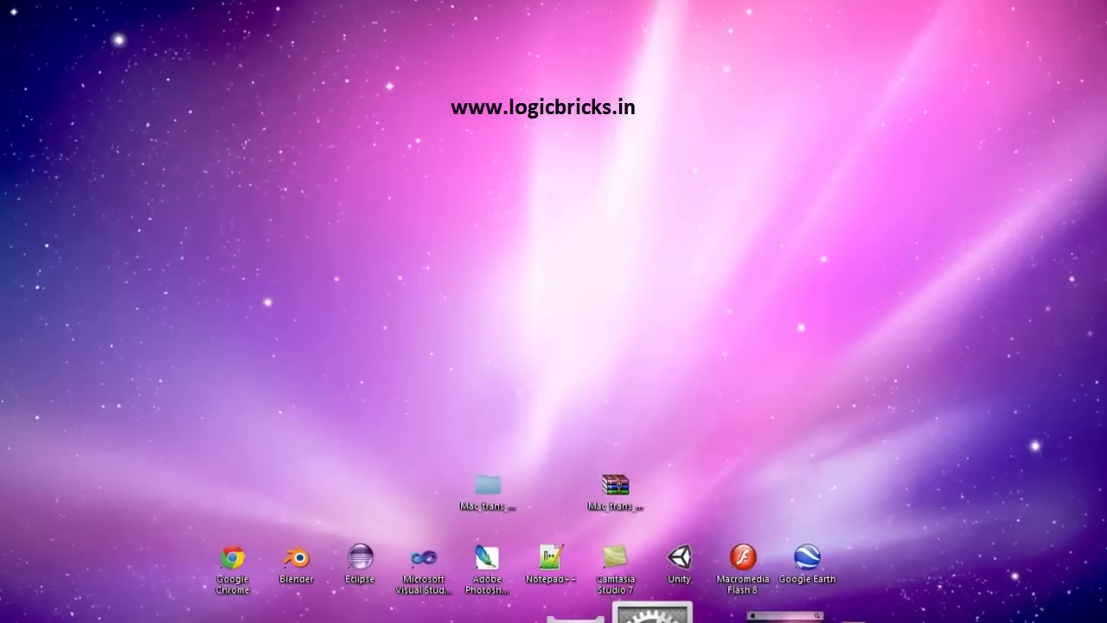
Open the Dock Settings and view the dock's Position, Style and Behavior options.
right_click(714, 537)
left_click(762, 585)
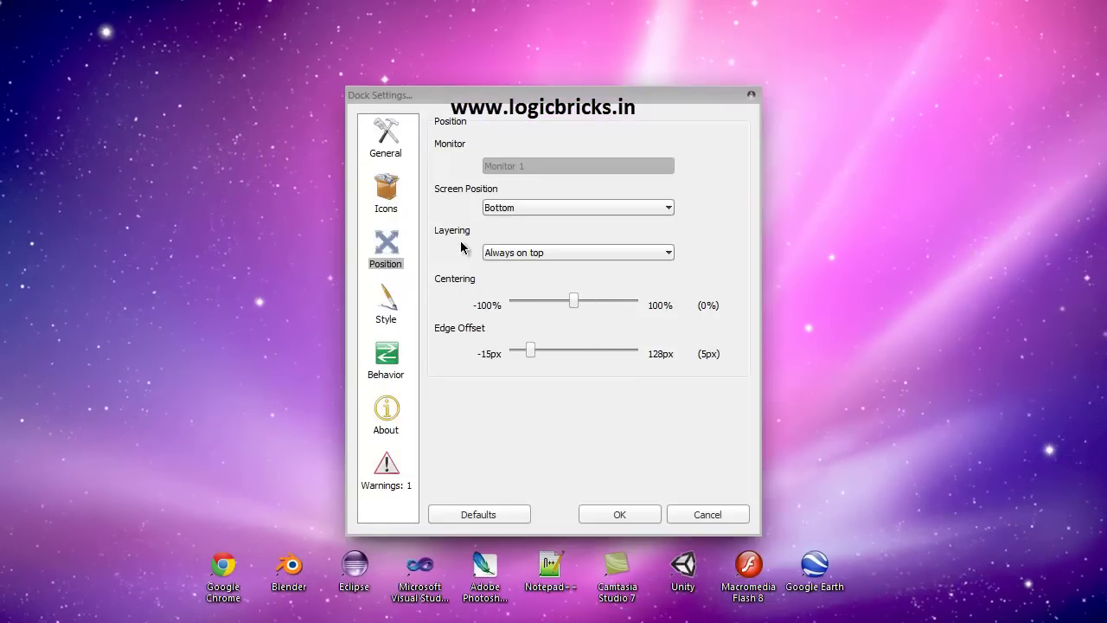
left_click(391, 317)
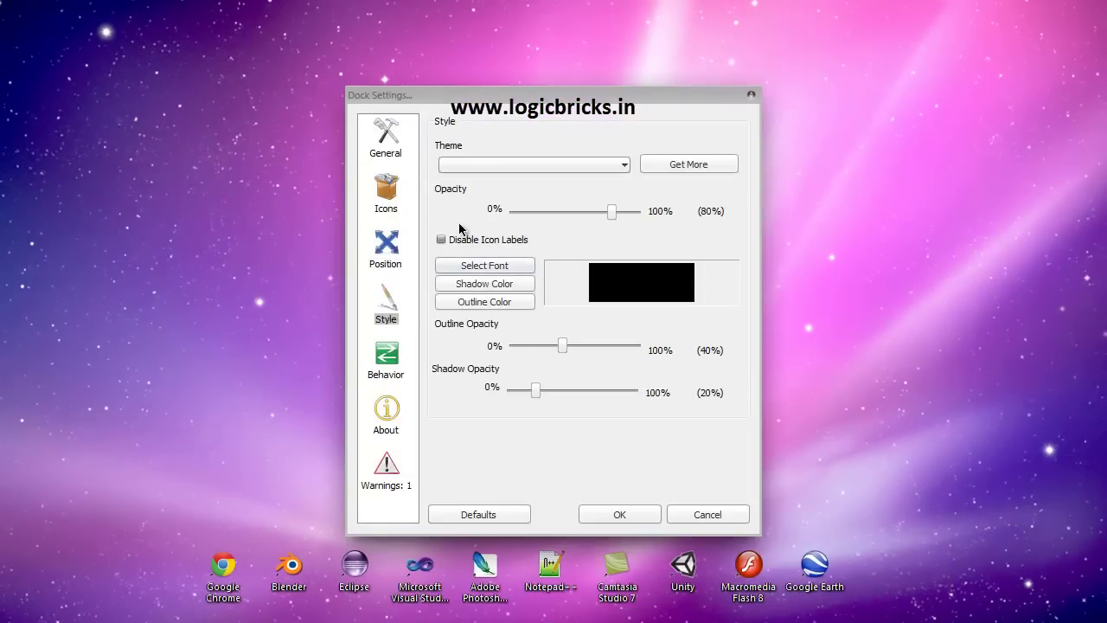
left_click(390, 360)
Set the dock's language to English in its general settings.
left_click(395, 147)
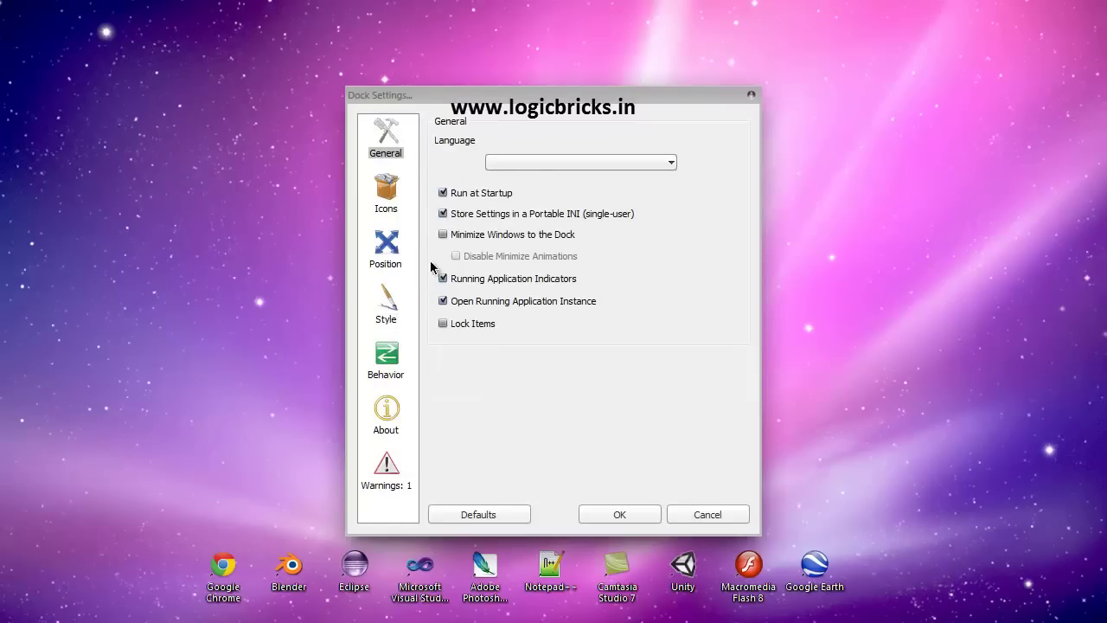
left_click(536, 165)
left_click(545, 264)
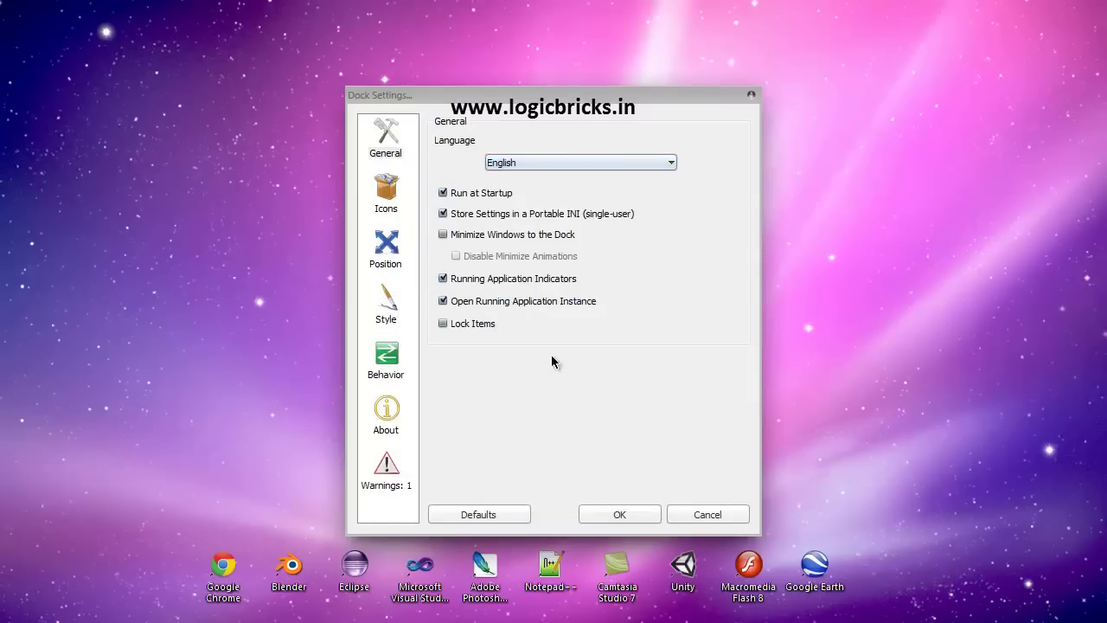
Set the dock's icon size to 35 px and zoom duration to 134 ms, and apply the settings.
left_click(387, 198)
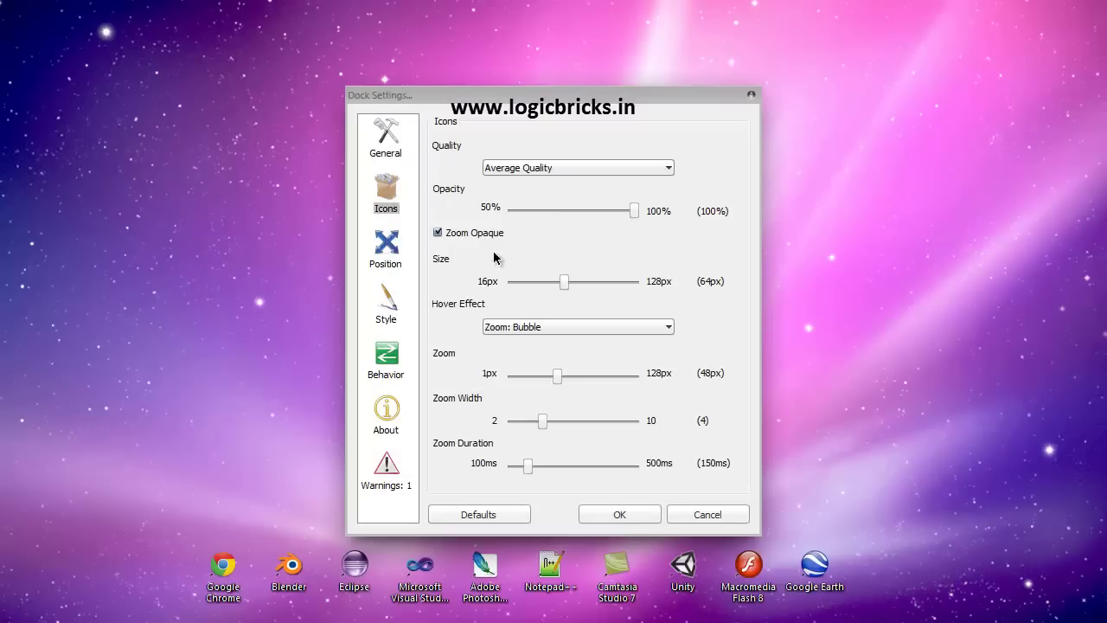
left_click_drag(562, 281, 561, 282)
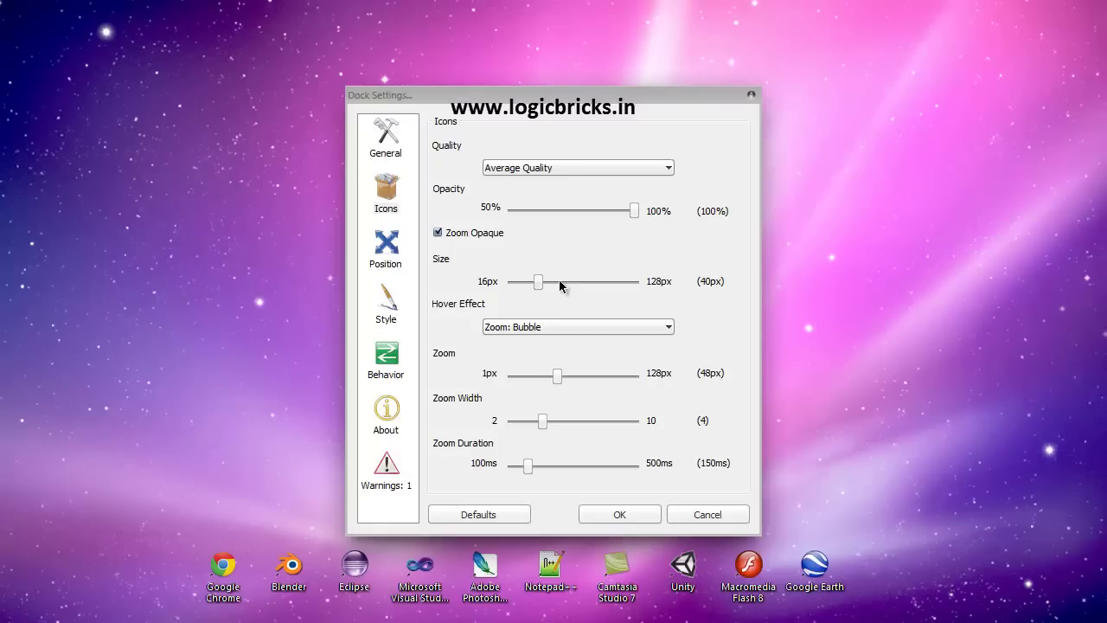
left_click(610, 171)
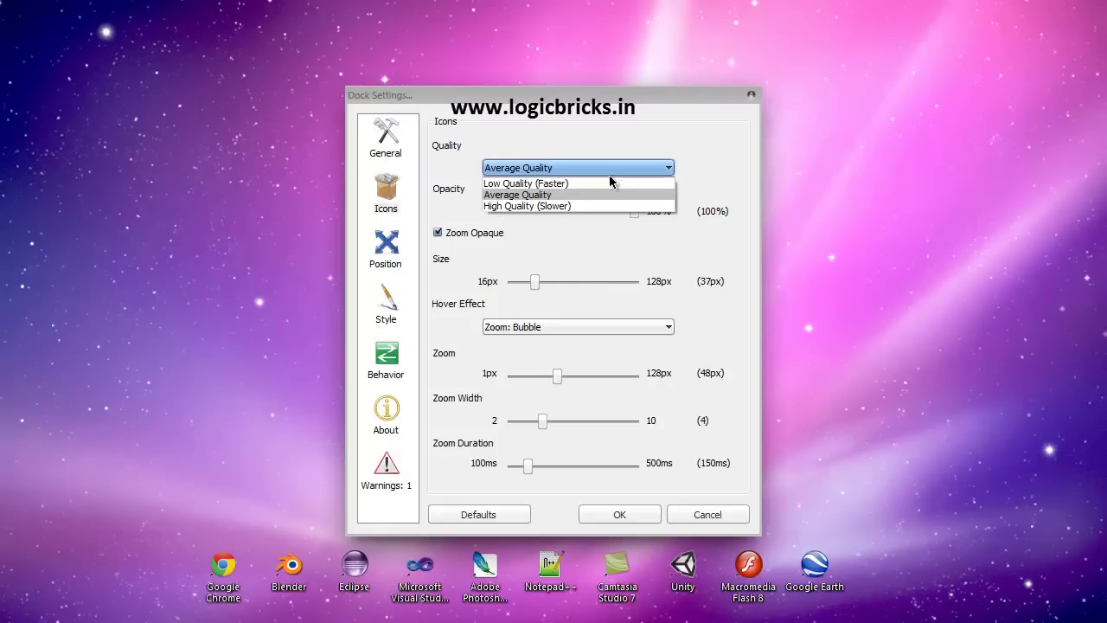
left_click(714, 182)
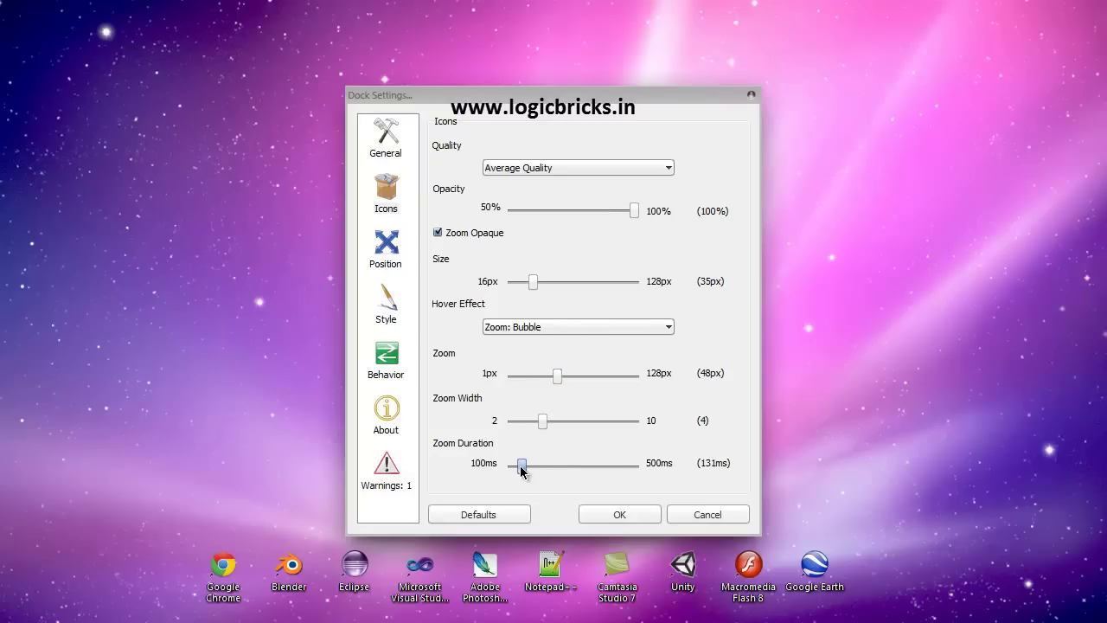
mouse_move(522, 466)
left_mouse_down()
mouse_move(494, 476)
mouse_move(672, 484)
mouse_move(617, 467)
mouse_move(528, 473)
left_mouse_up()
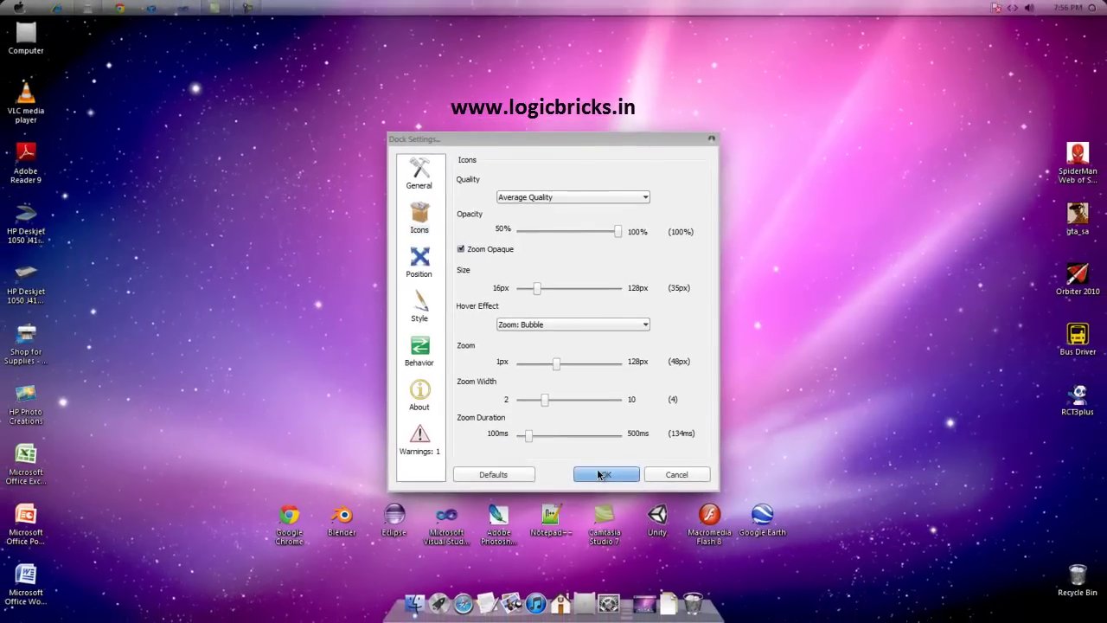
left_click(616, 514)
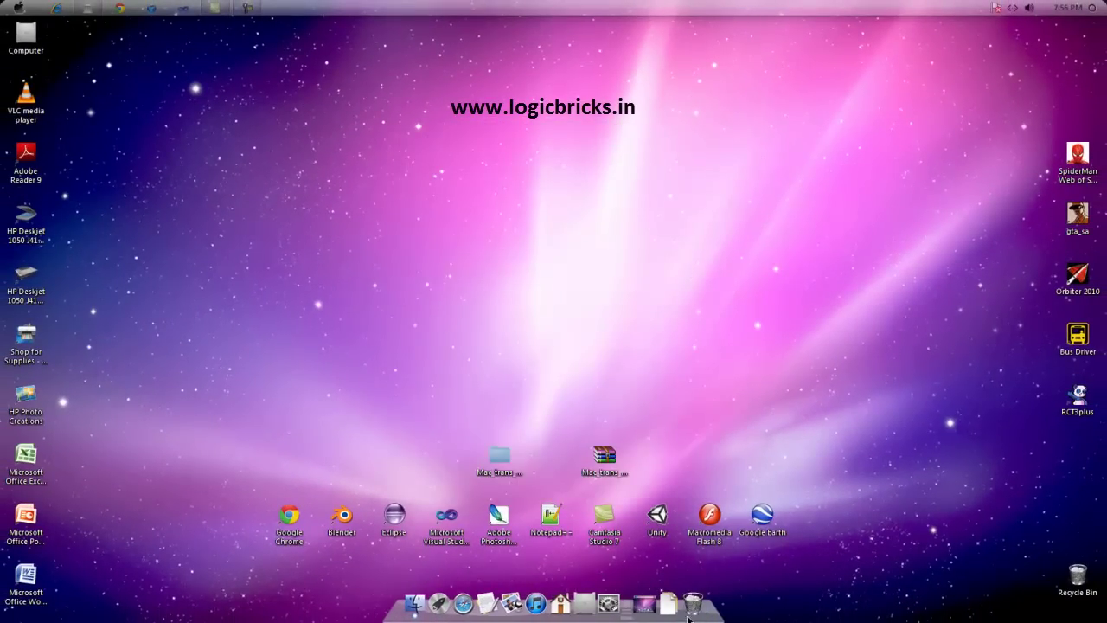
Reopen the Dock Settings, set the icon size to 43 px, and apply the change.
right_click(679, 421)
right_click(627, 605)
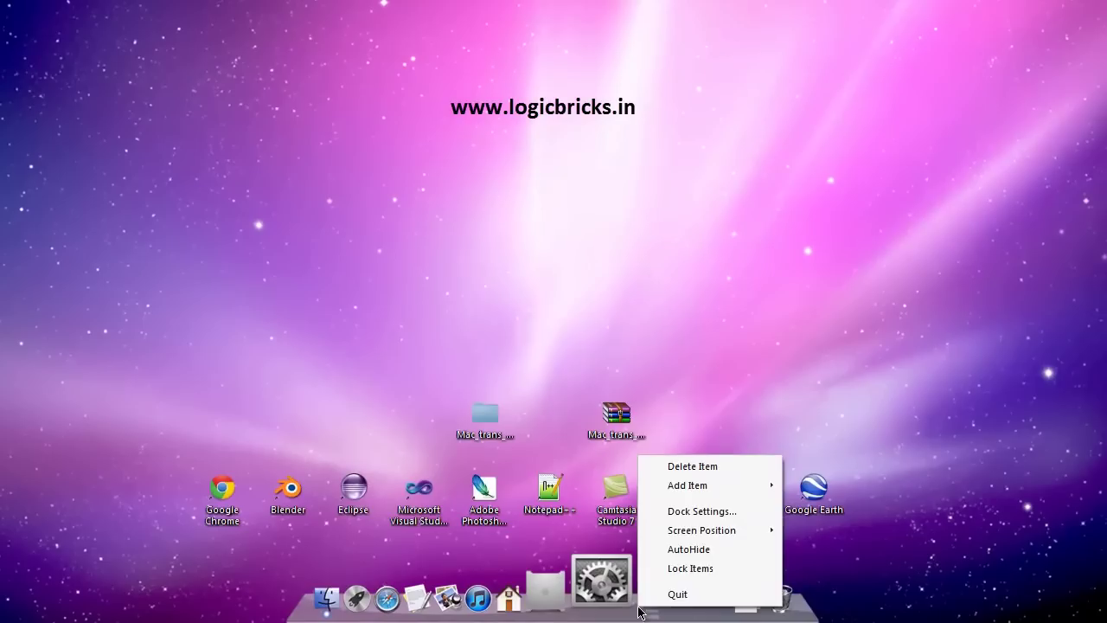
left_click(674, 532)
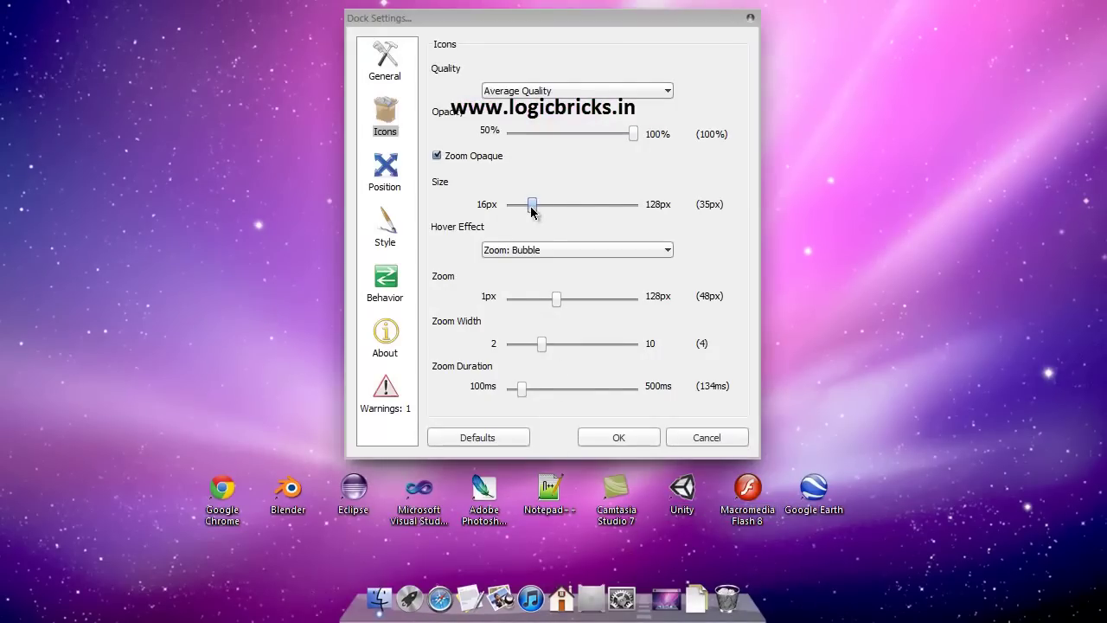
left_click(539, 207)
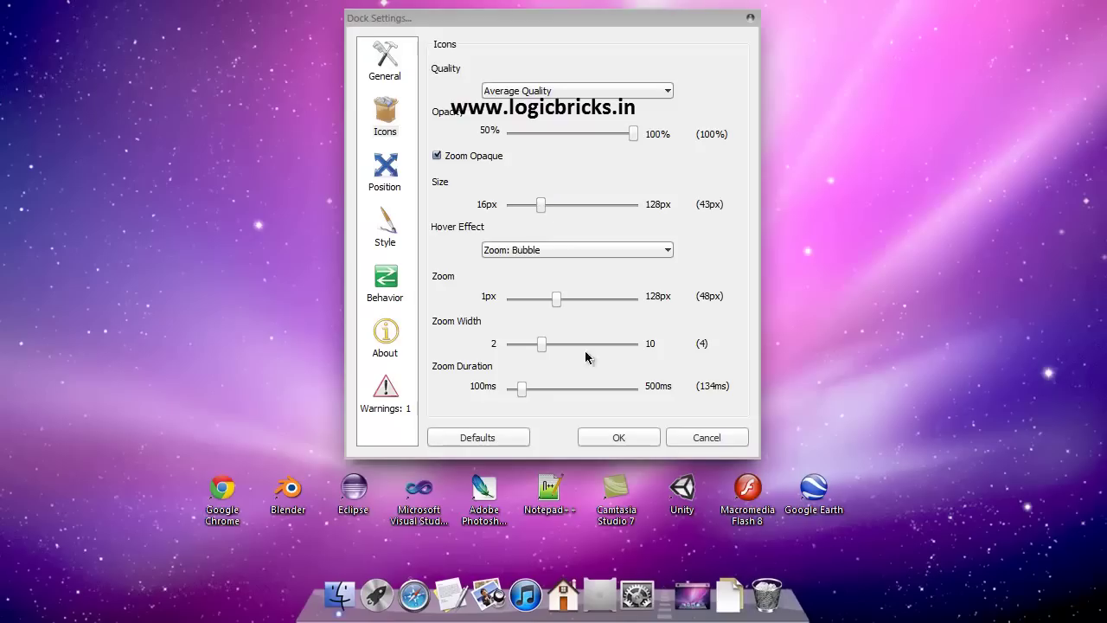
left_click(618, 437)
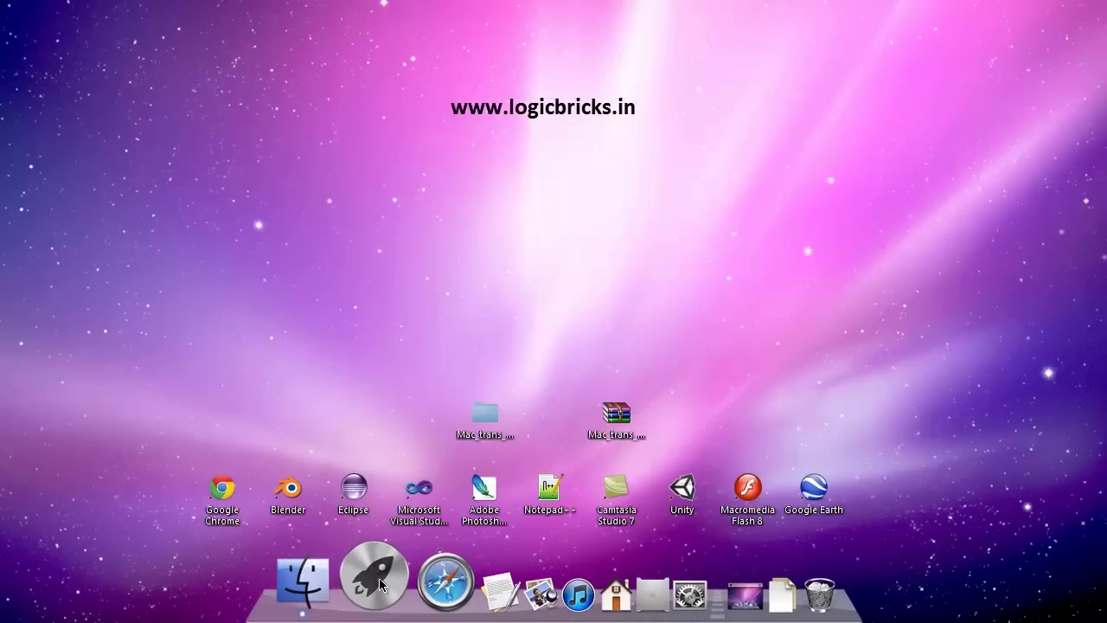
Remove the rocket, photo and music icons from the dock by pulling them out onto the desktop.
left_click_drag(380, 584, 383, 441)
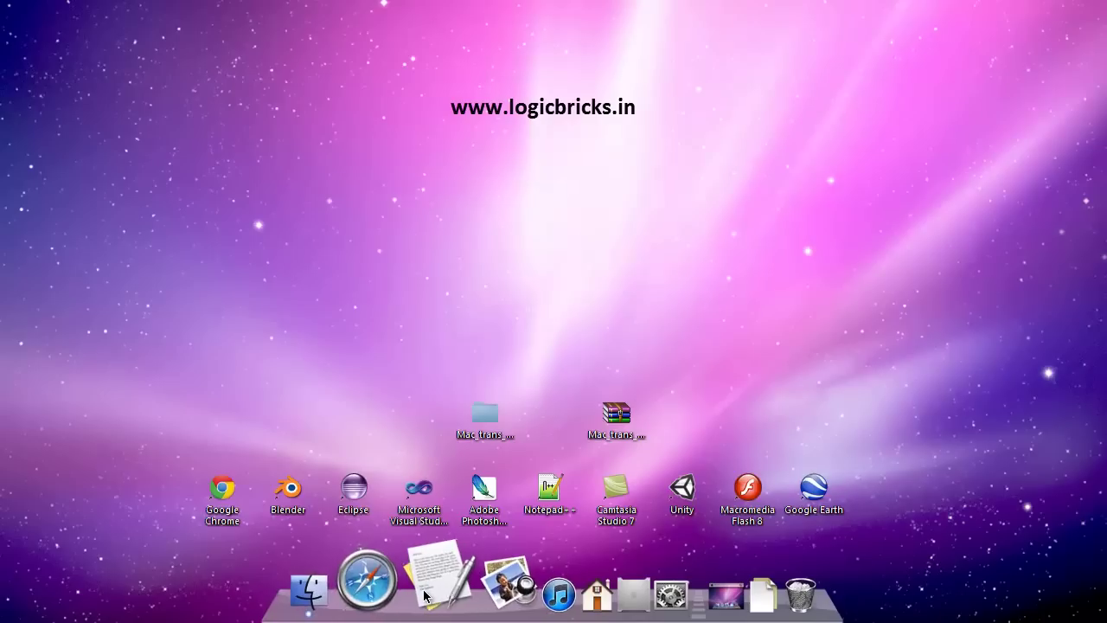
left_click_drag(478, 588, 396, 432)
left_click_drag(486, 581, 440, 429)
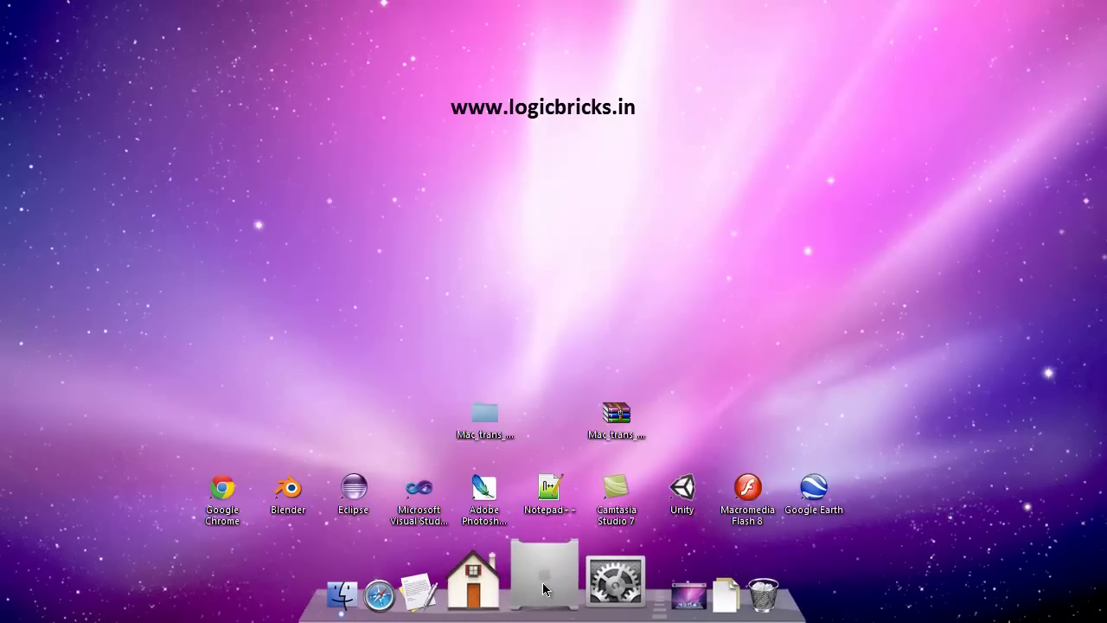